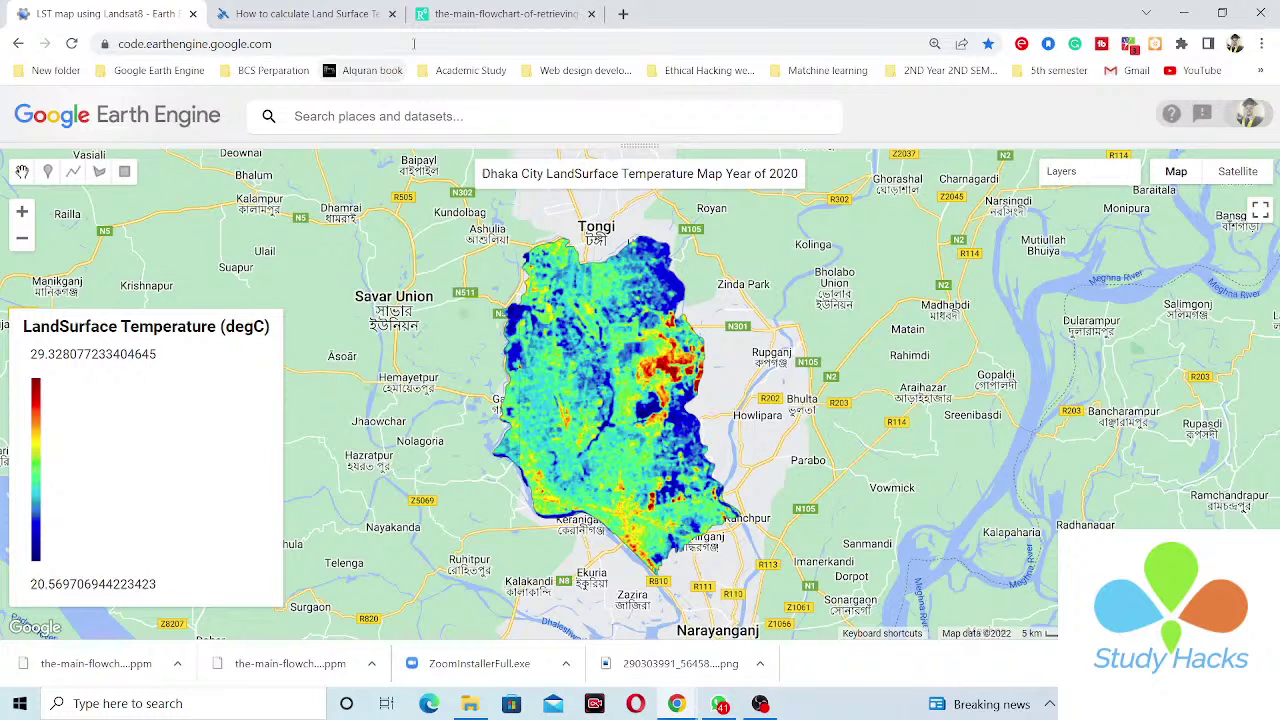
Examine the LST retrieval flowchart and the introduction of the GIS Crack article on calculating land surface temperature with Landsat 8
{"action": "key", "text": "ctrl+3"}
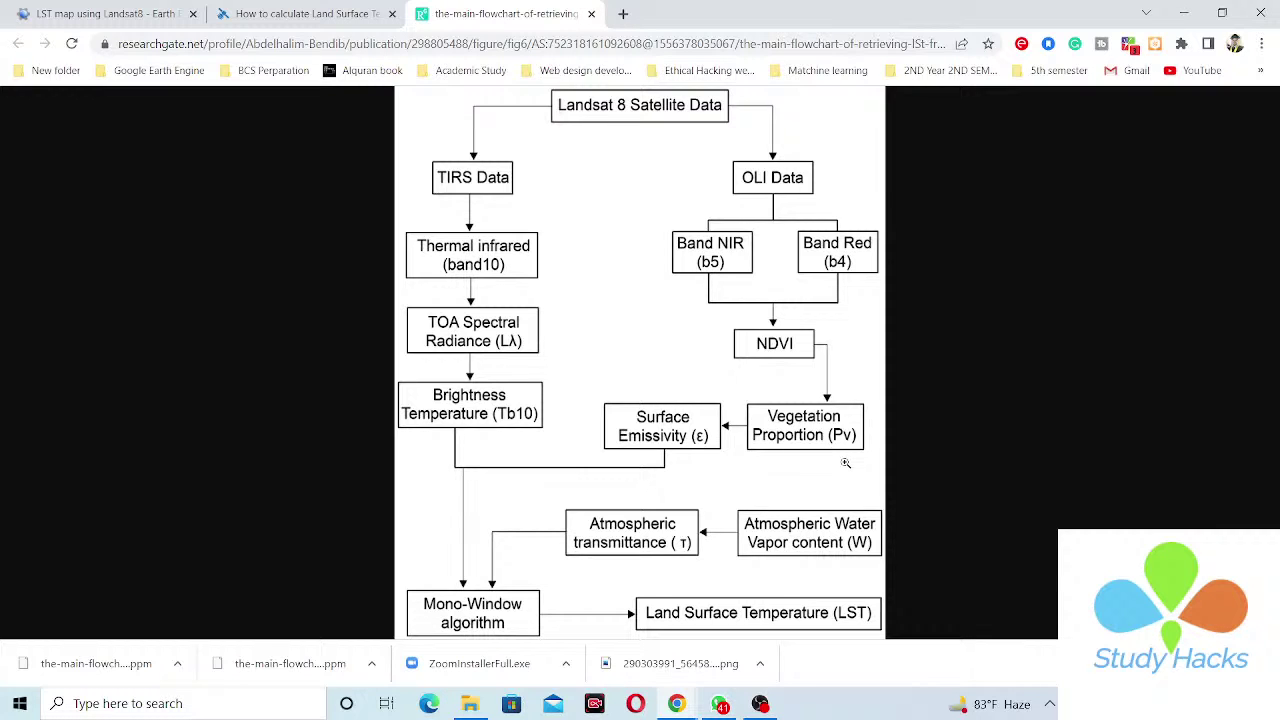
{"action": "left_click", "coordinate": [323, 13]}
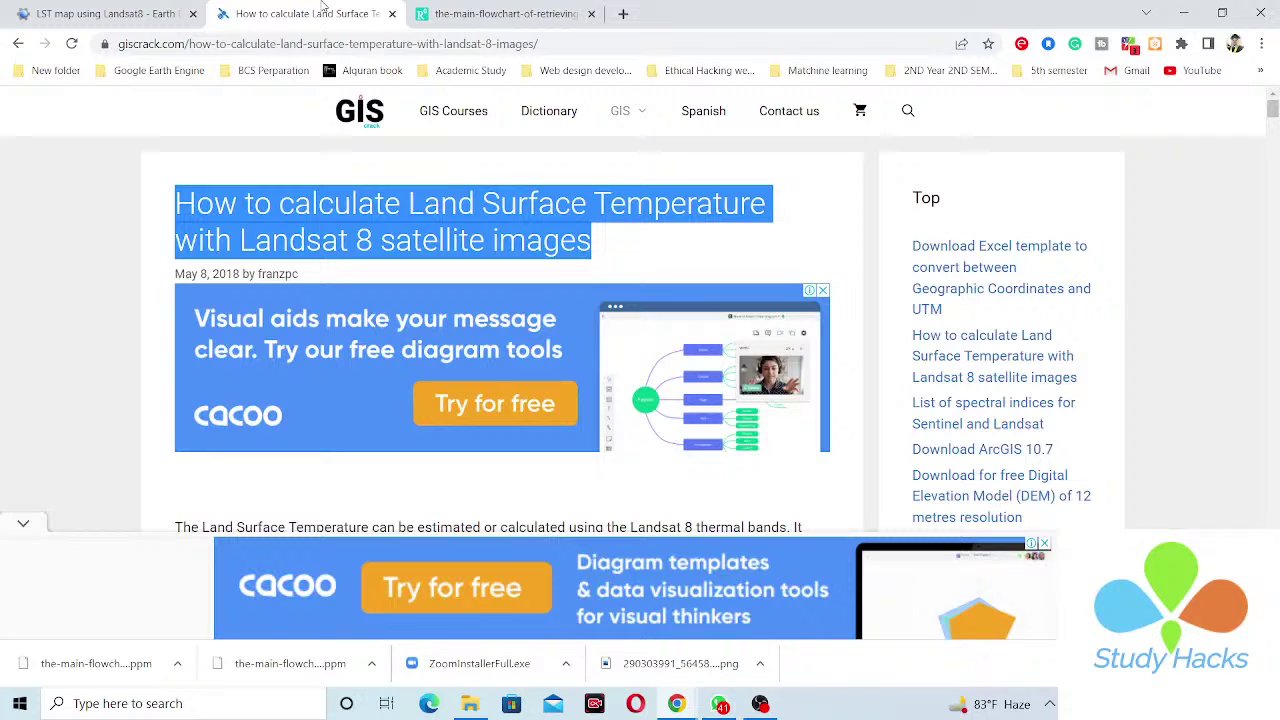
{"action": "left_click", "coordinate": [598, 42]}
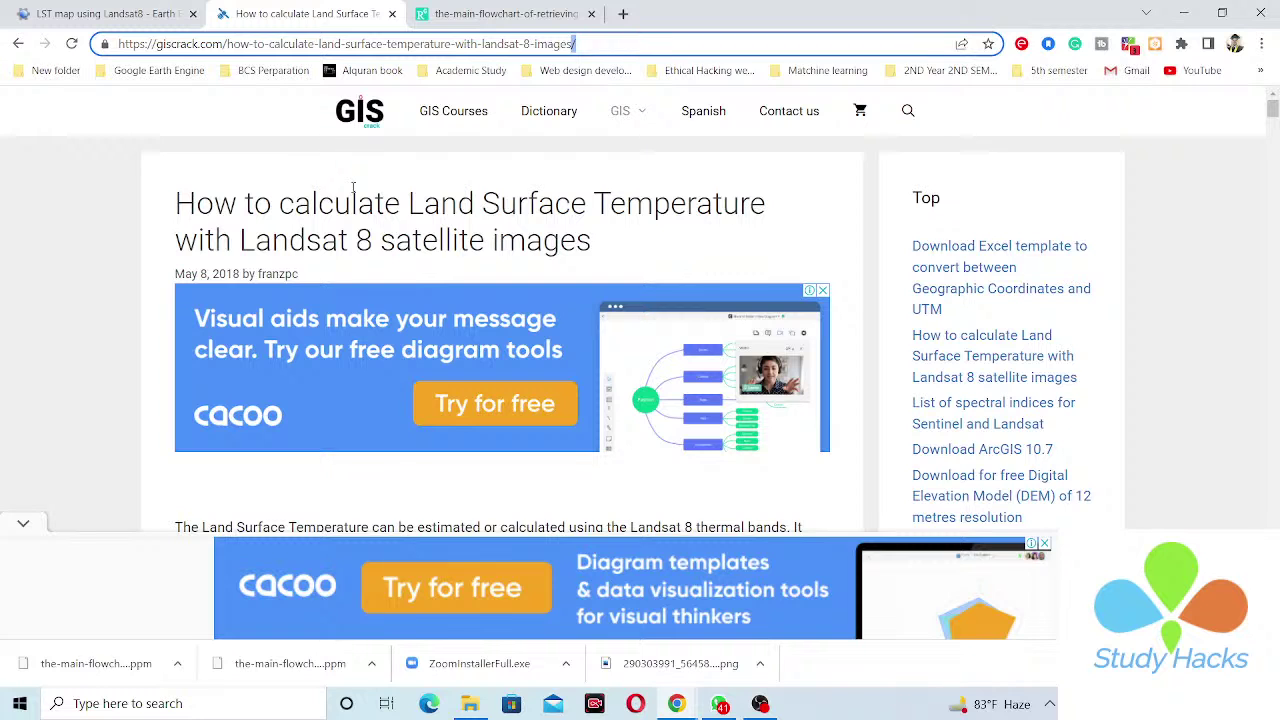
{"action": "scroll", "coordinate": [276, 333], "scroll_direction": "down", "scroll_amount": 3}
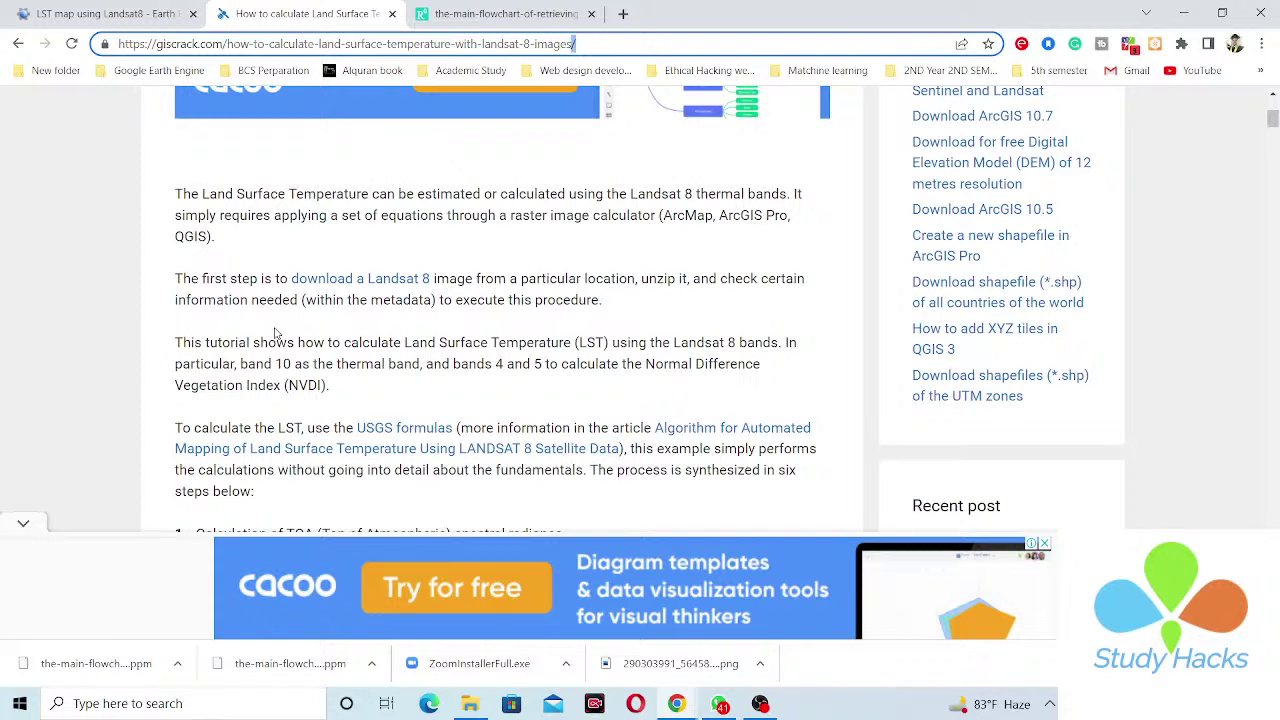
{"action": "scroll", "coordinate": [541, 255], "scroll_direction": "up", "scroll_amount": 1}
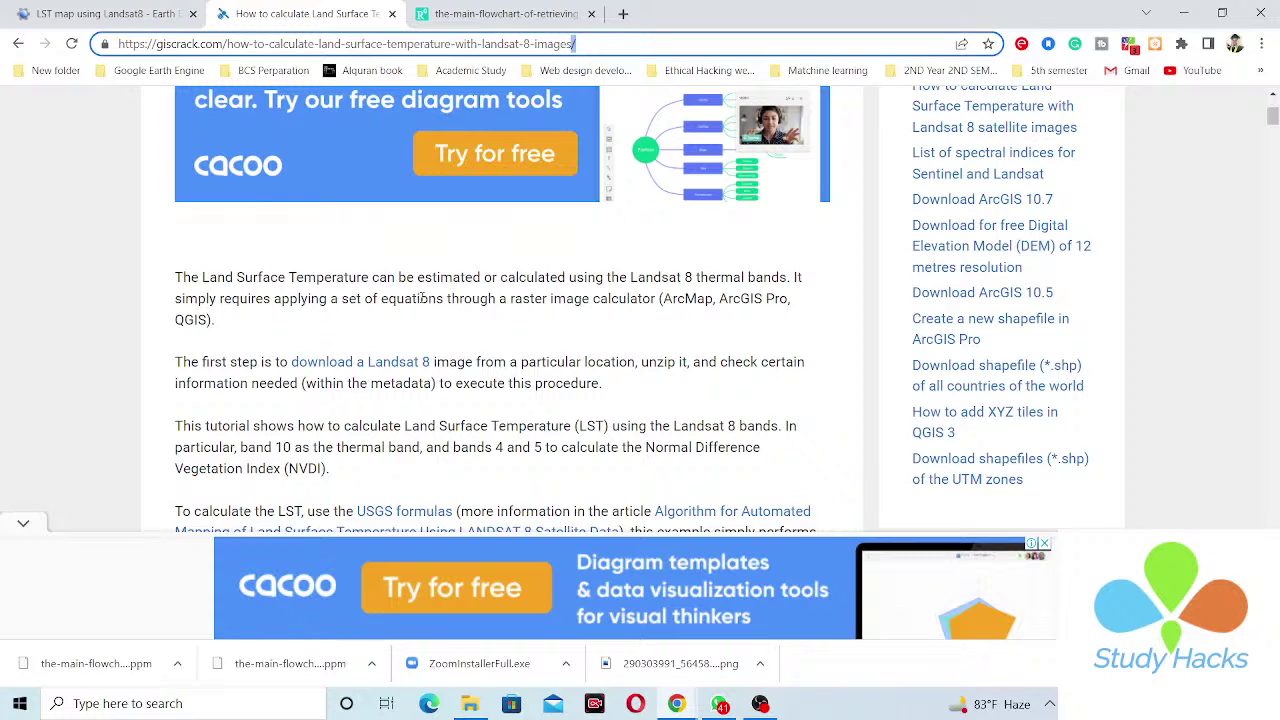
{"action": "scroll", "coordinate": [422, 298], "scroll_direction": "down", "scroll_amount": 1}
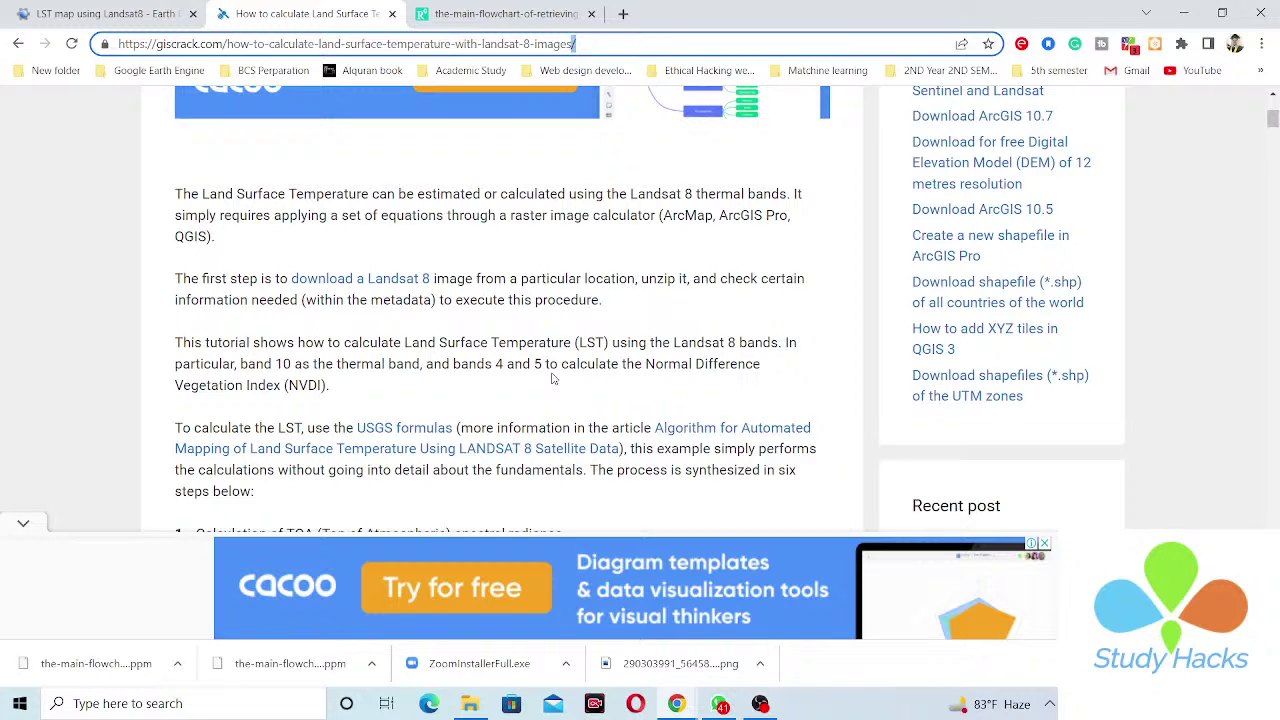
{"action": "scroll", "coordinate": [553, 378], "scroll_direction": "down", "scroll_amount": 1}
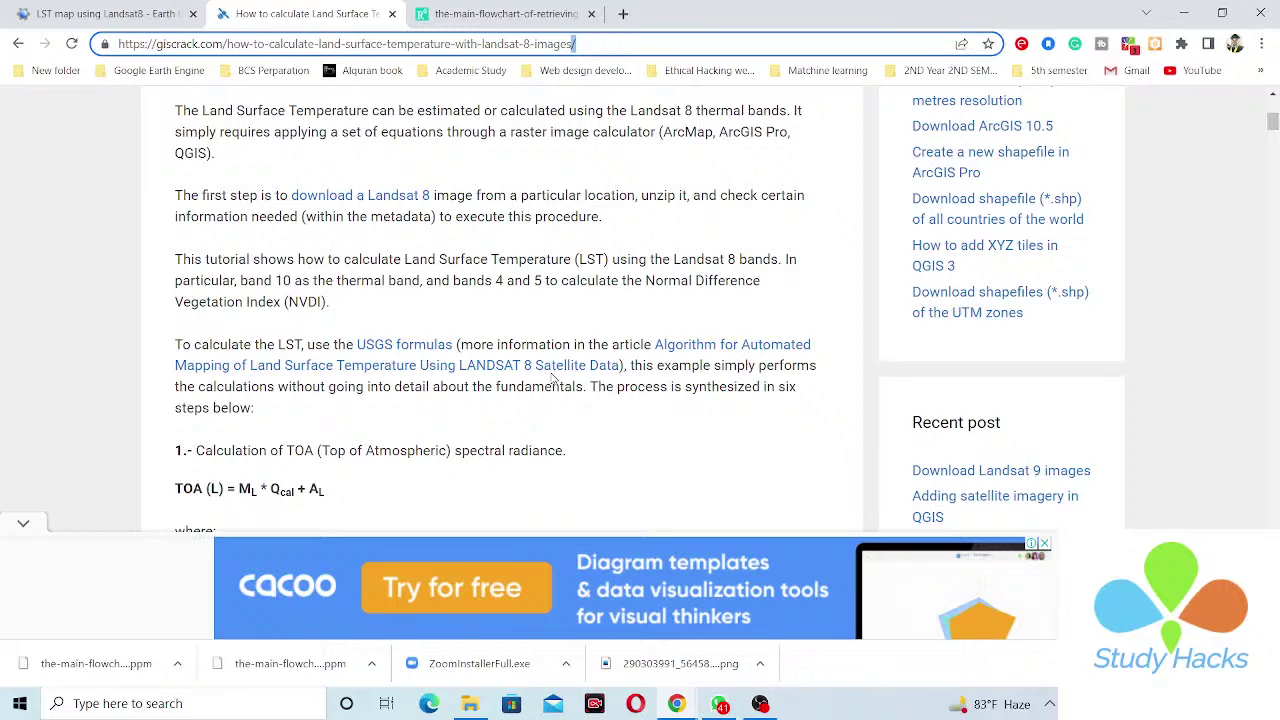
Read the article's TOA spectral radiance section, highlighting the formula and checking its metadata rescaling factors and Raster Calculator example
{"action": "scroll", "coordinate": [553, 378], "scroll_direction": "down", "scroll_amount": 1}
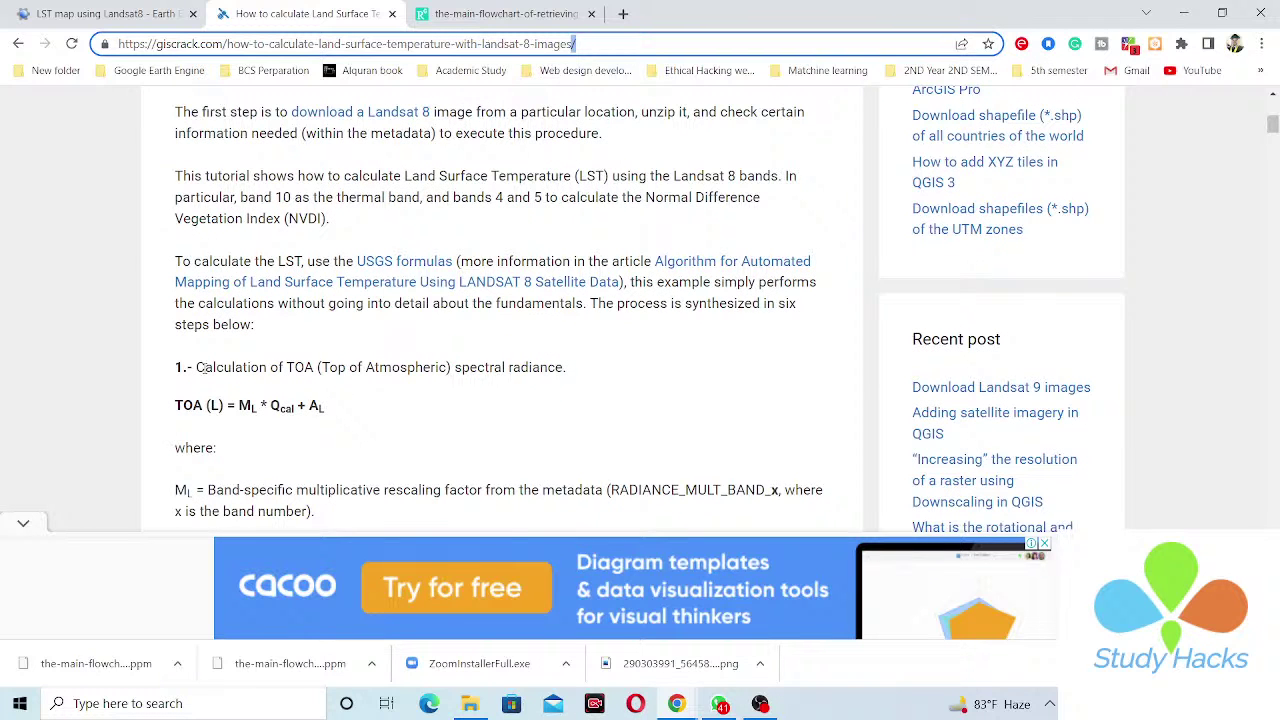
{"action": "left_click_drag", "start_coordinate": [197, 368], "coordinate": [505, 365]}
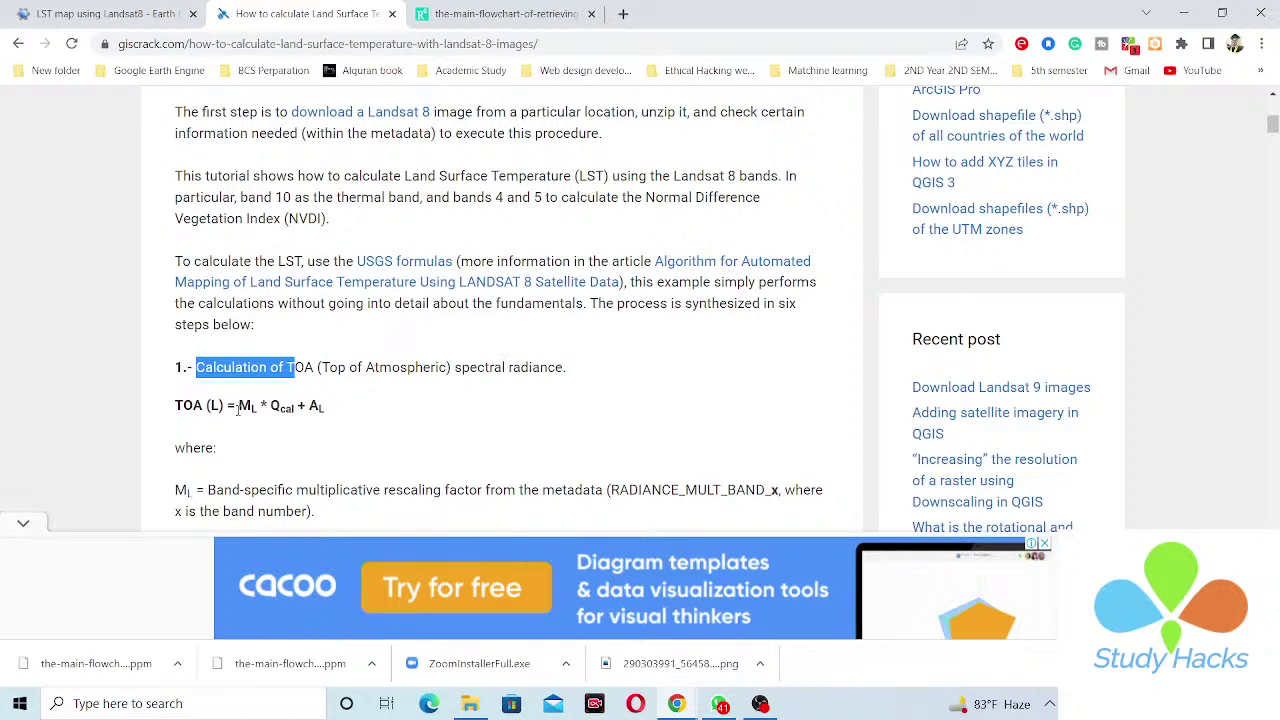
{"action": "left_click_drag", "start_coordinate": [238, 407], "coordinate": [324, 407]}
{"action": "scroll", "coordinate": [200, 373], "scroll_direction": "down", "scroll_amount": 2}
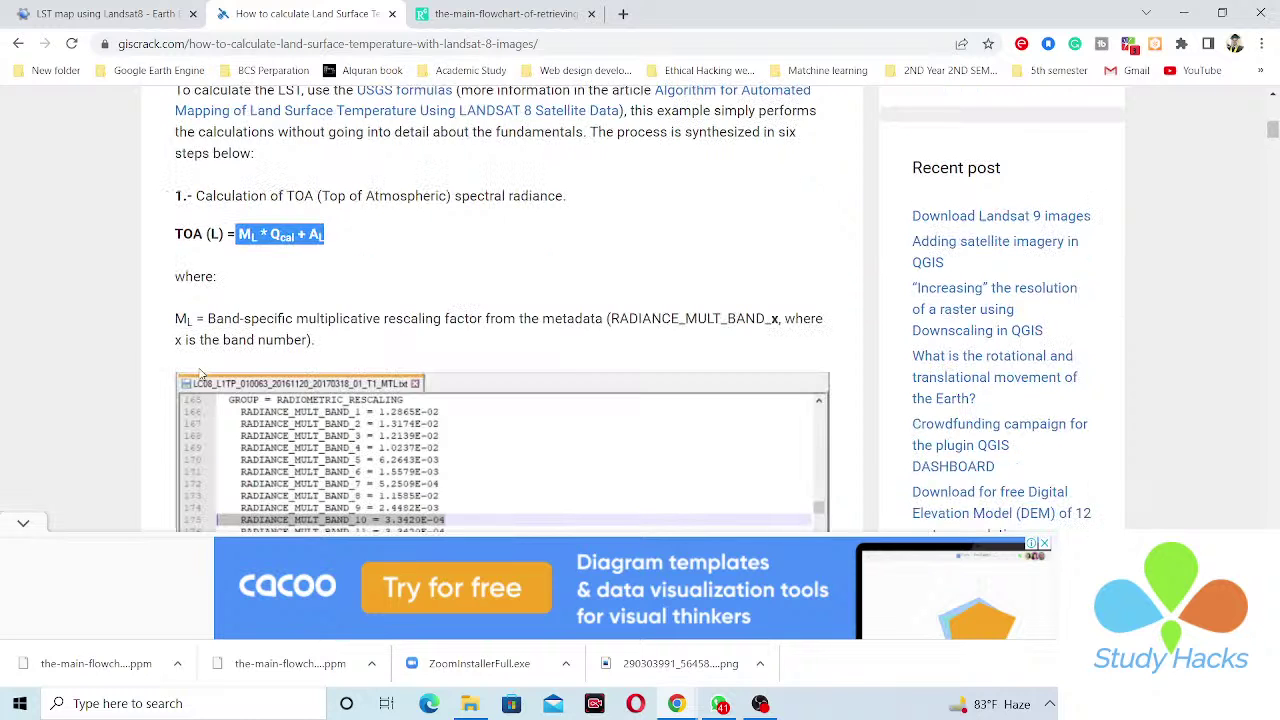
{"action": "scroll", "coordinate": [200, 373], "scroll_direction": "down", "scroll_amount": 3}
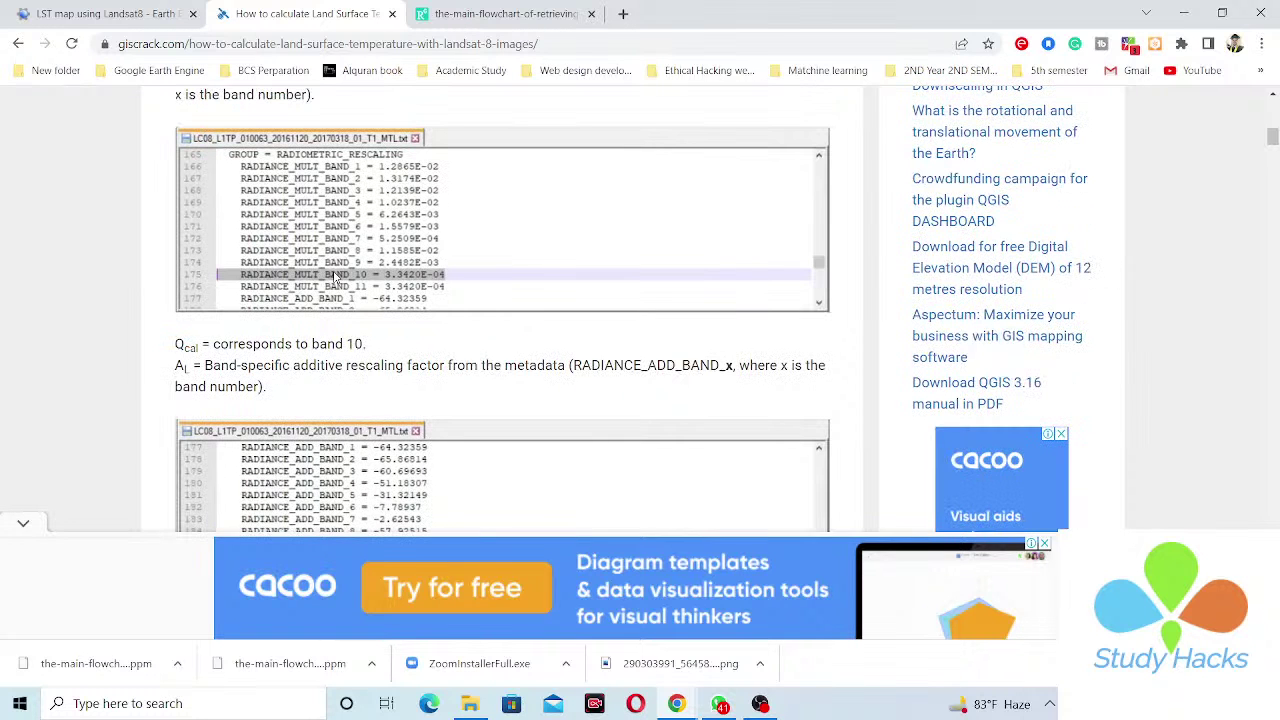
{"action": "scroll", "coordinate": [336, 278], "scroll_direction": "down", "scroll_amount": 7}
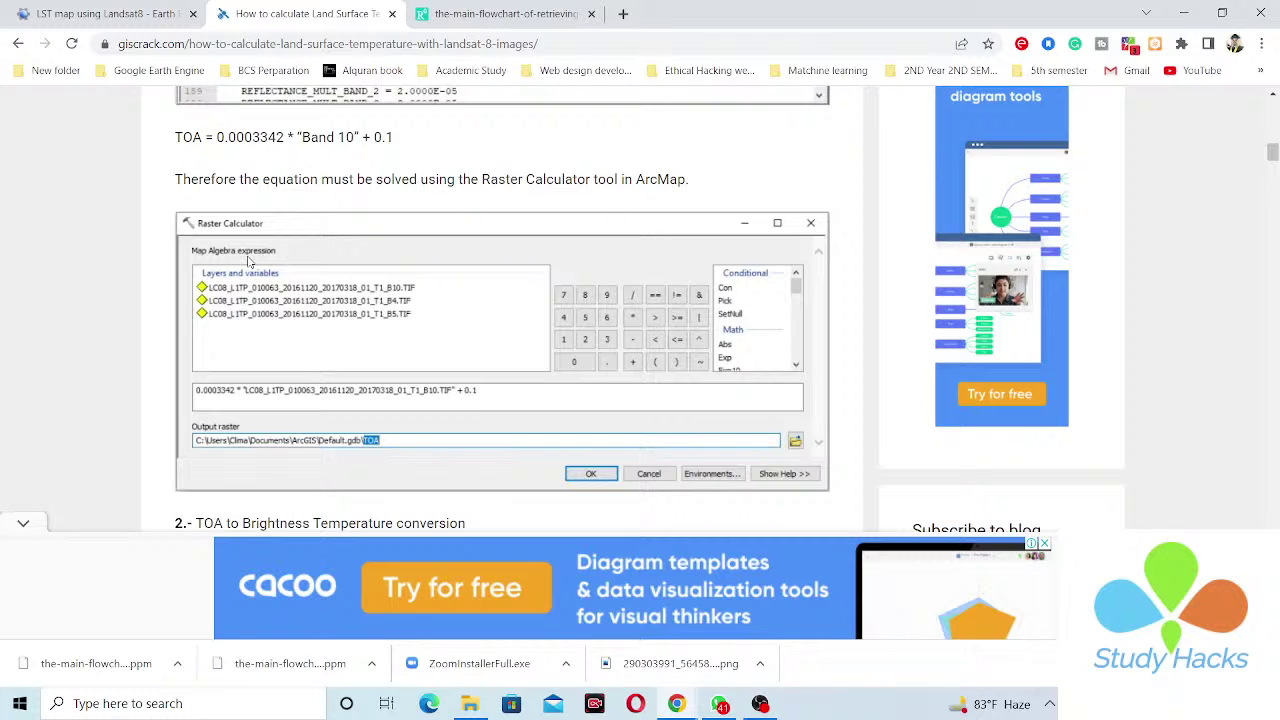
Read the TOA to Brightness Temperature conversion section and highlight the BT equation containing the thermal constants
{"action": "scroll", "coordinate": [249, 261], "scroll_direction": "down", "scroll_amount": 2}
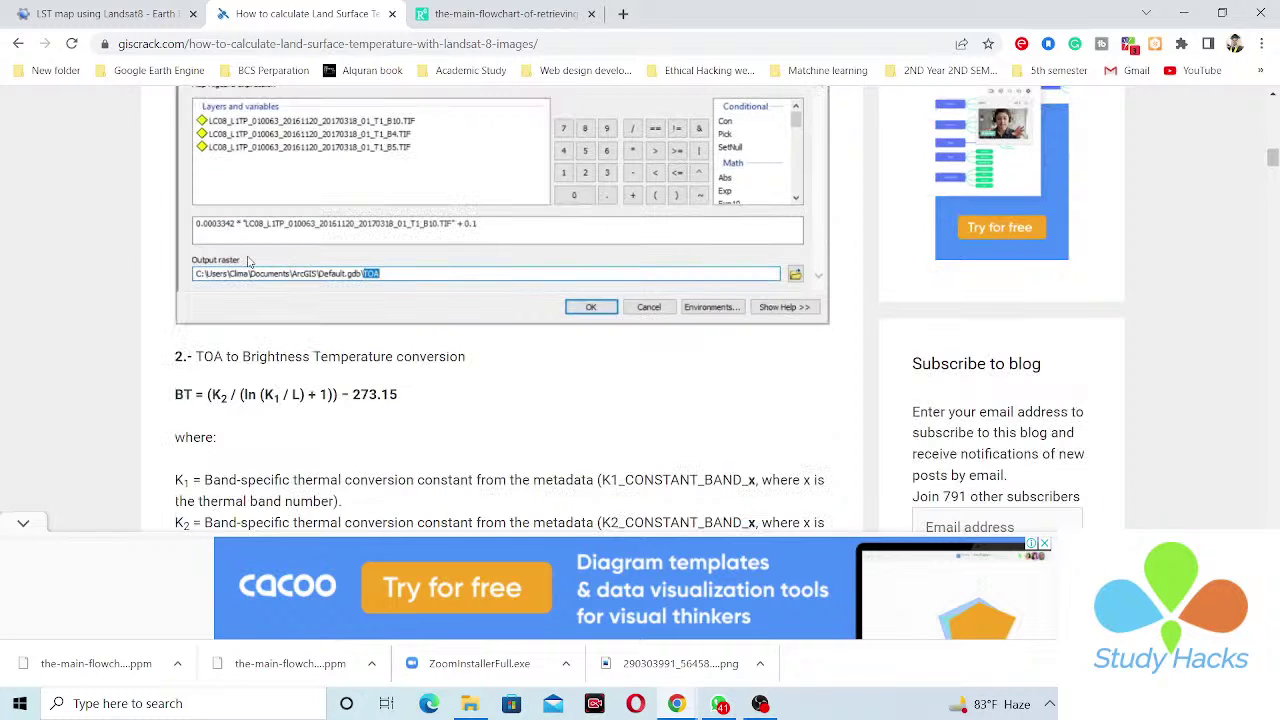
{"action": "scroll", "coordinate": [249, 261], "scroll_direction": "down", "scroll_amount": 1}
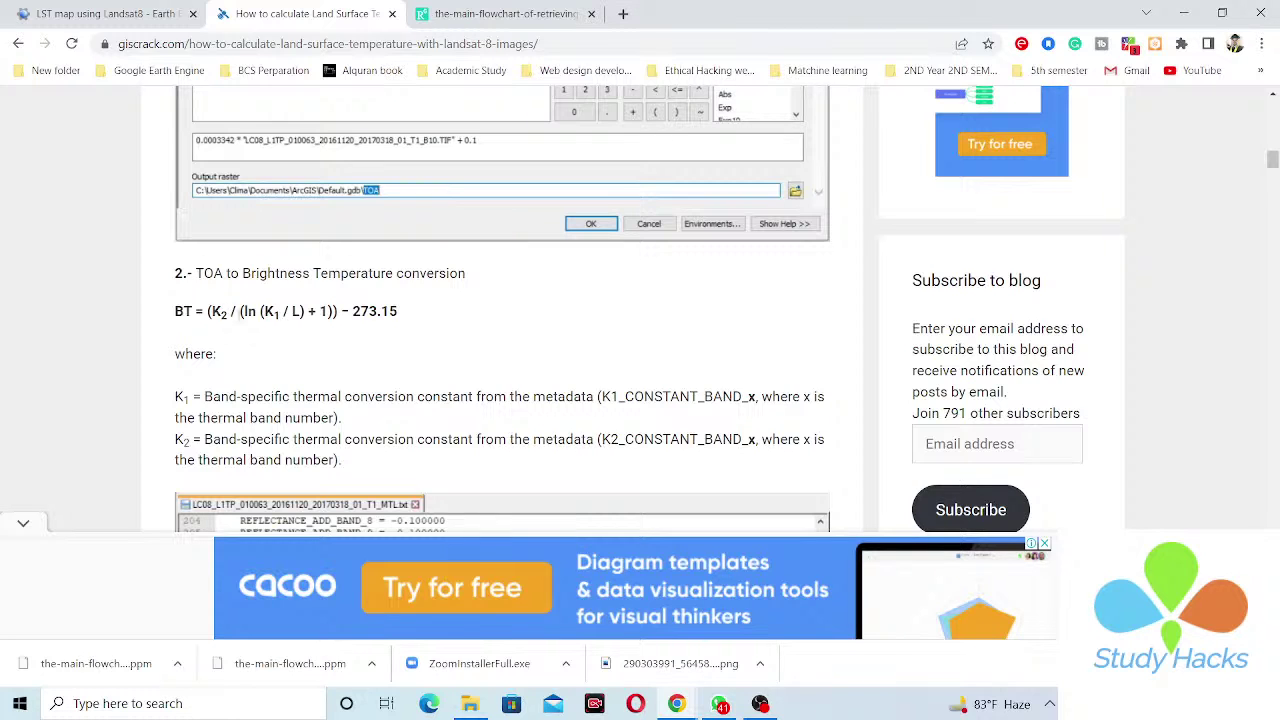
{"action": "scroll", "coordinate": [236, 316], "scroll_direction": "down", "scroll_amount": 5}
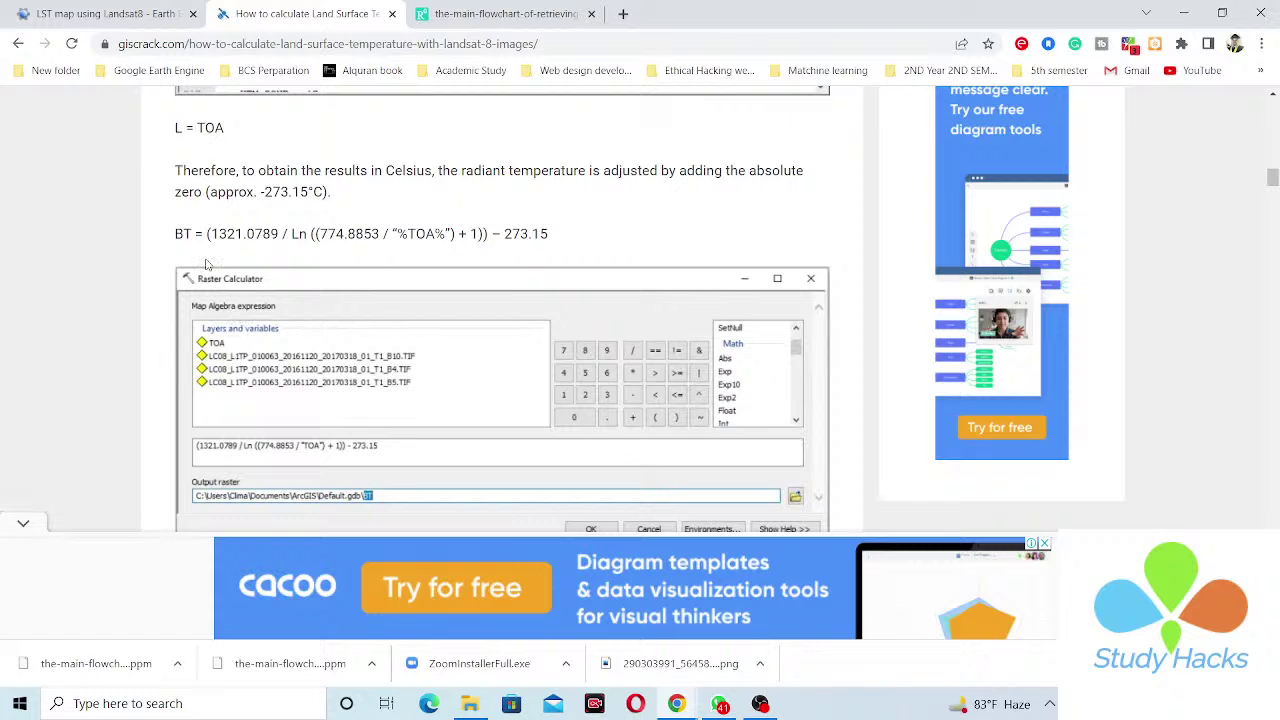
{"action": "left_click_drag", "start_coordinate": [209, 234], "coordinate": [590, 224]}
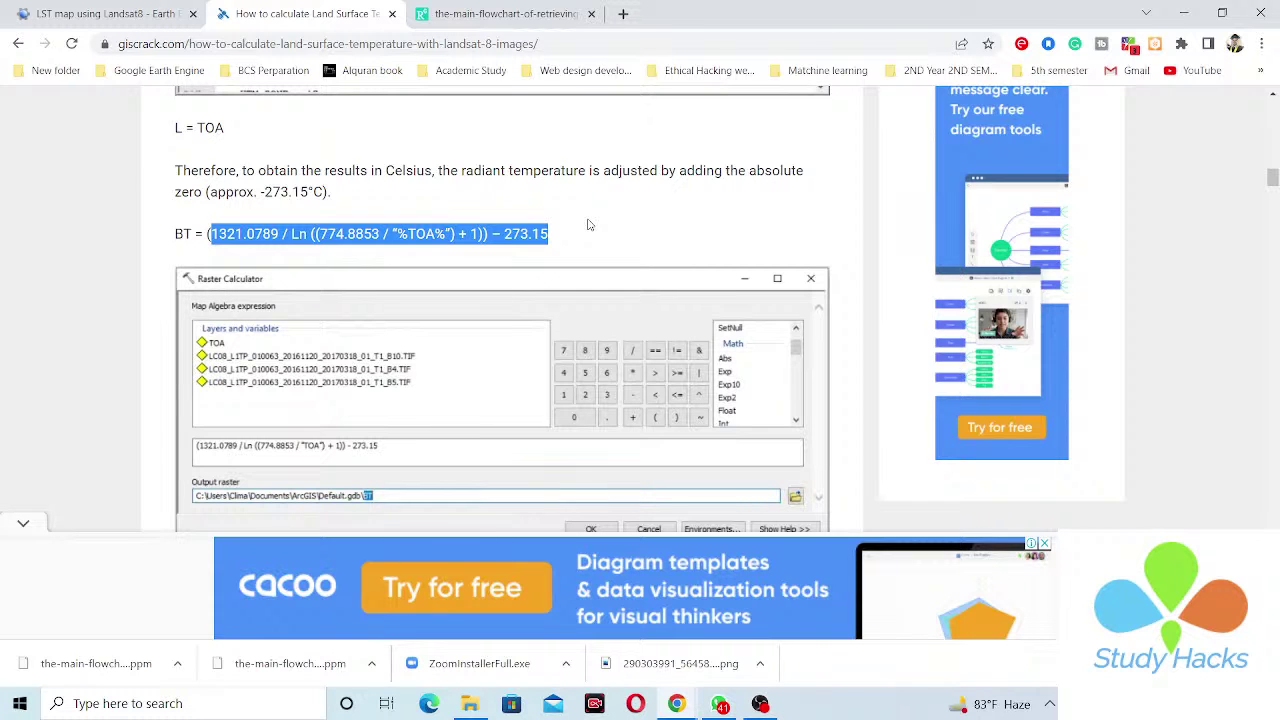
Highlight the NDVI formula for bands 5 and 4 in the article and compare it with the LST flowchart
{"action": "scroll", "coordinate": [358, 271], "scroll_direction": "down", "scroll_amount": 3}
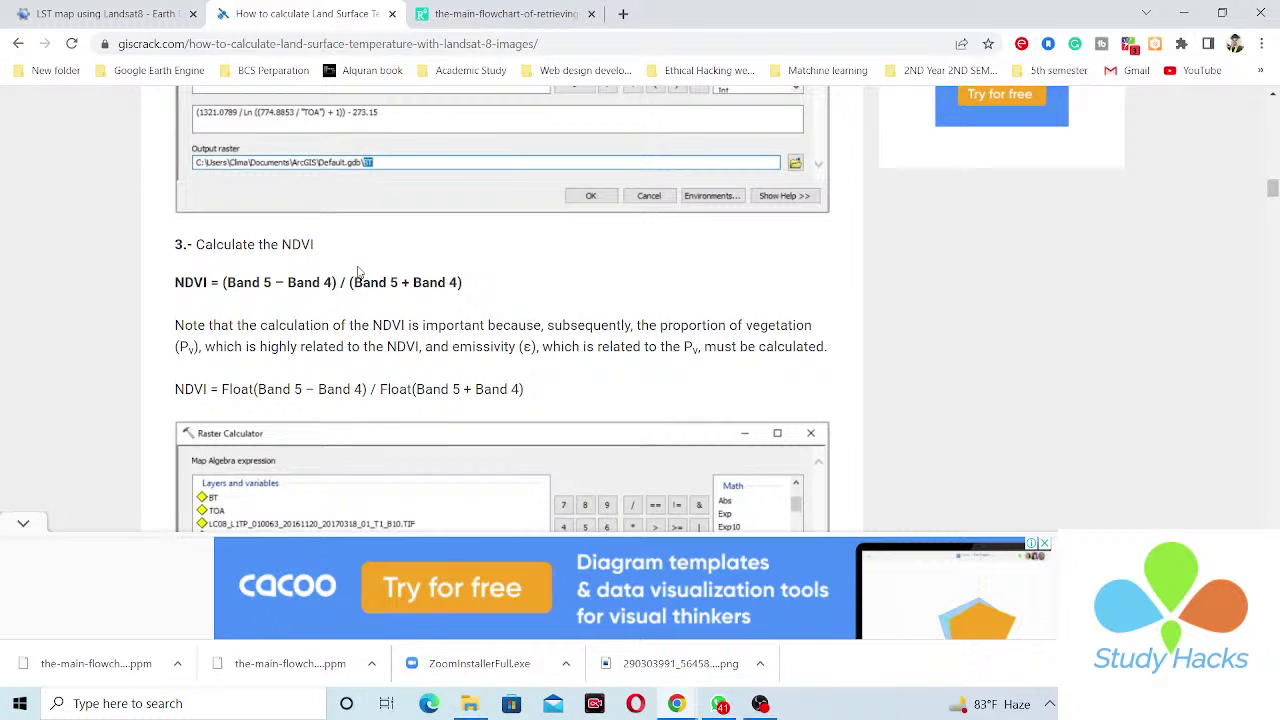
{"action": "left_click_drag", "start_coordinate": [220, 282], "coordinate": [512, 287]}
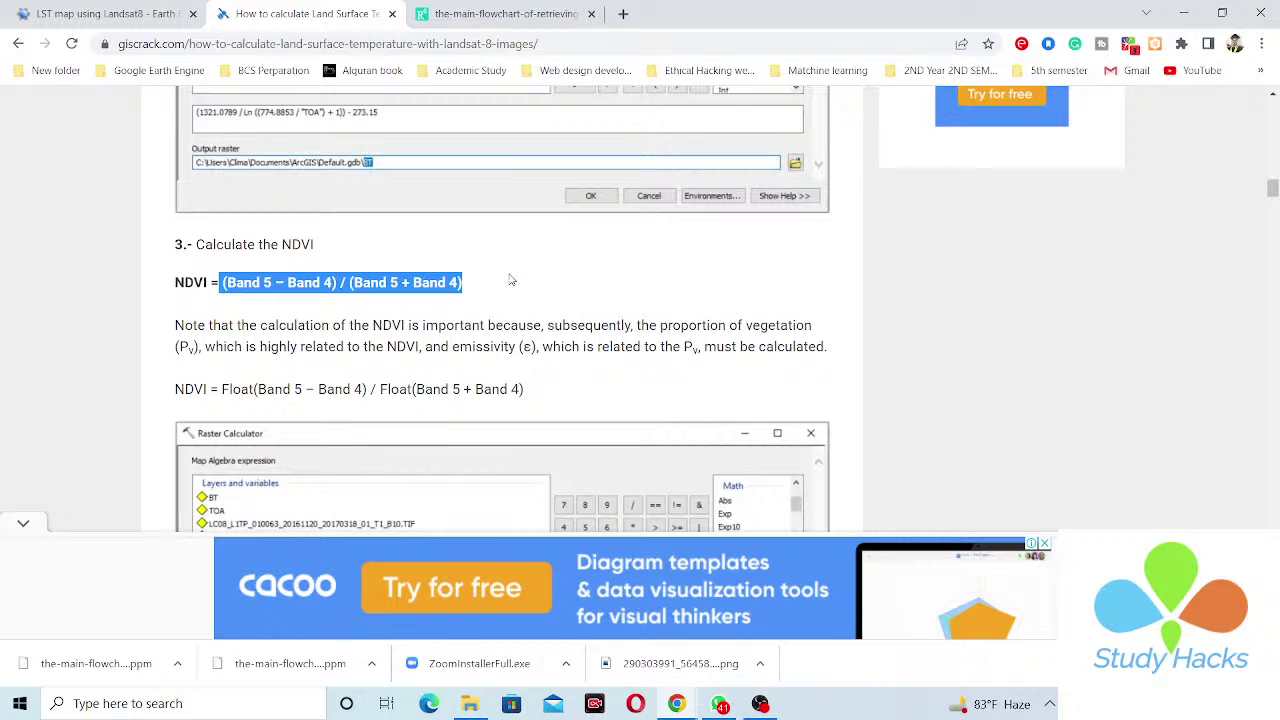
{"action": "scroll", "coordinate": [500, 283], "scroll_direction": "down", "scroll_amount": 2}
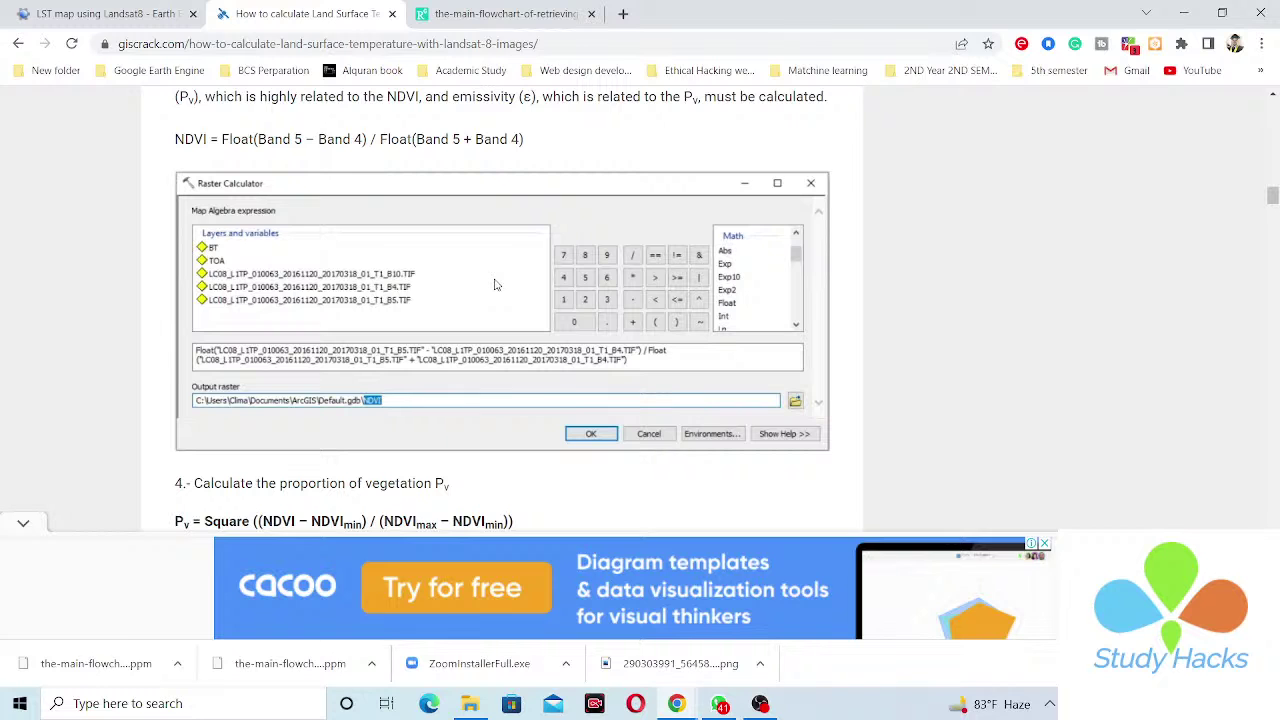
{"action": "scroll", "coordinate": [494, 285], "scroll_direction": "up", "scroll_amount": 2}
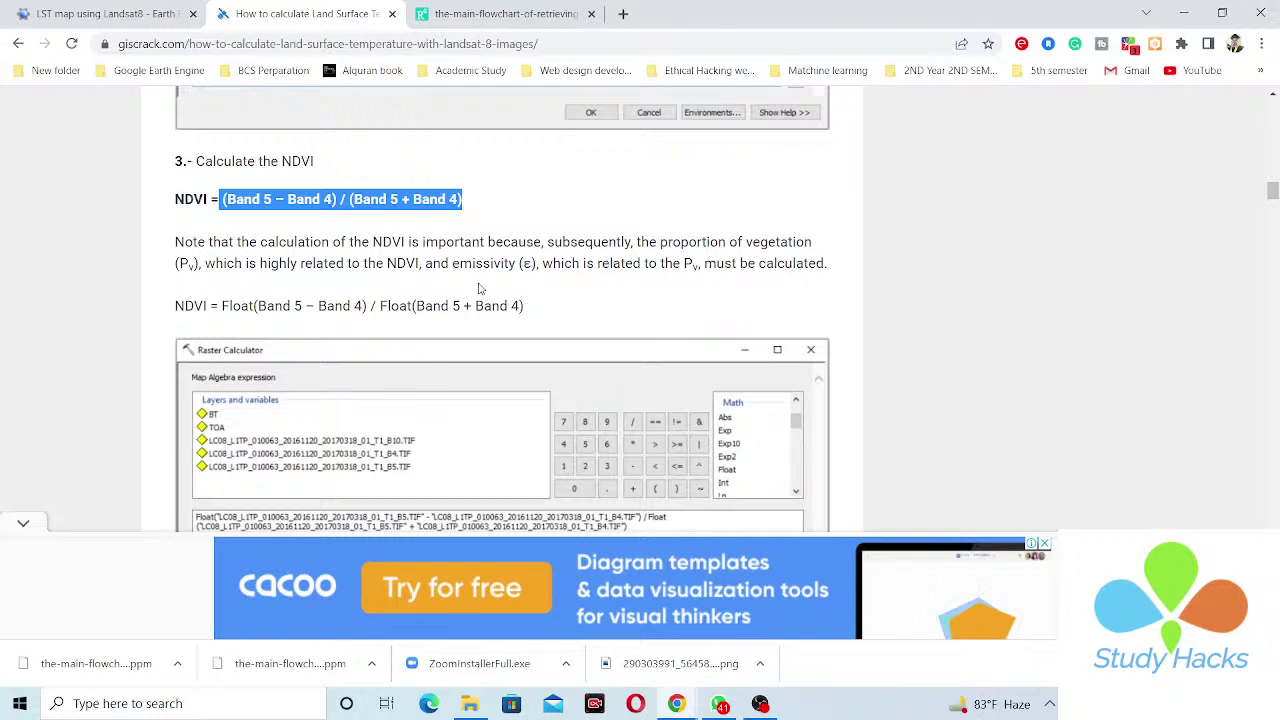
{"action": "key", "text": "ctrl+Tab"}
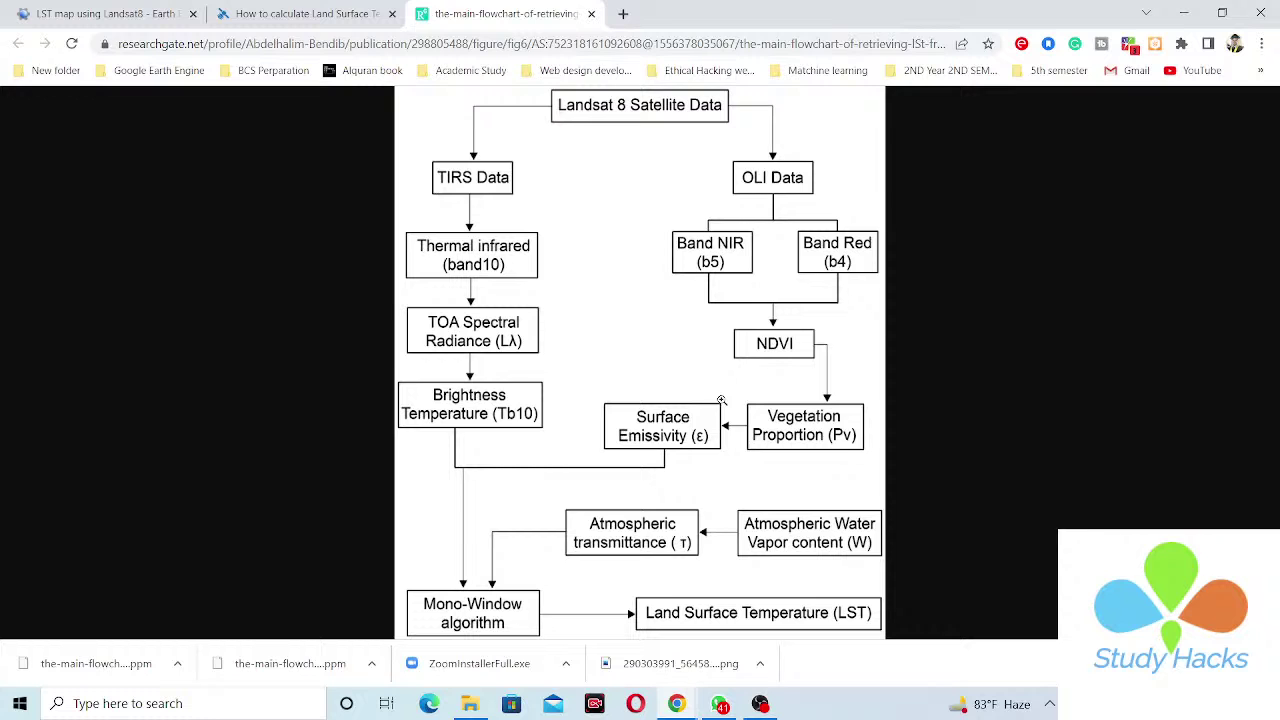
{"action": "left_click", "coordinate": [263, 8]}
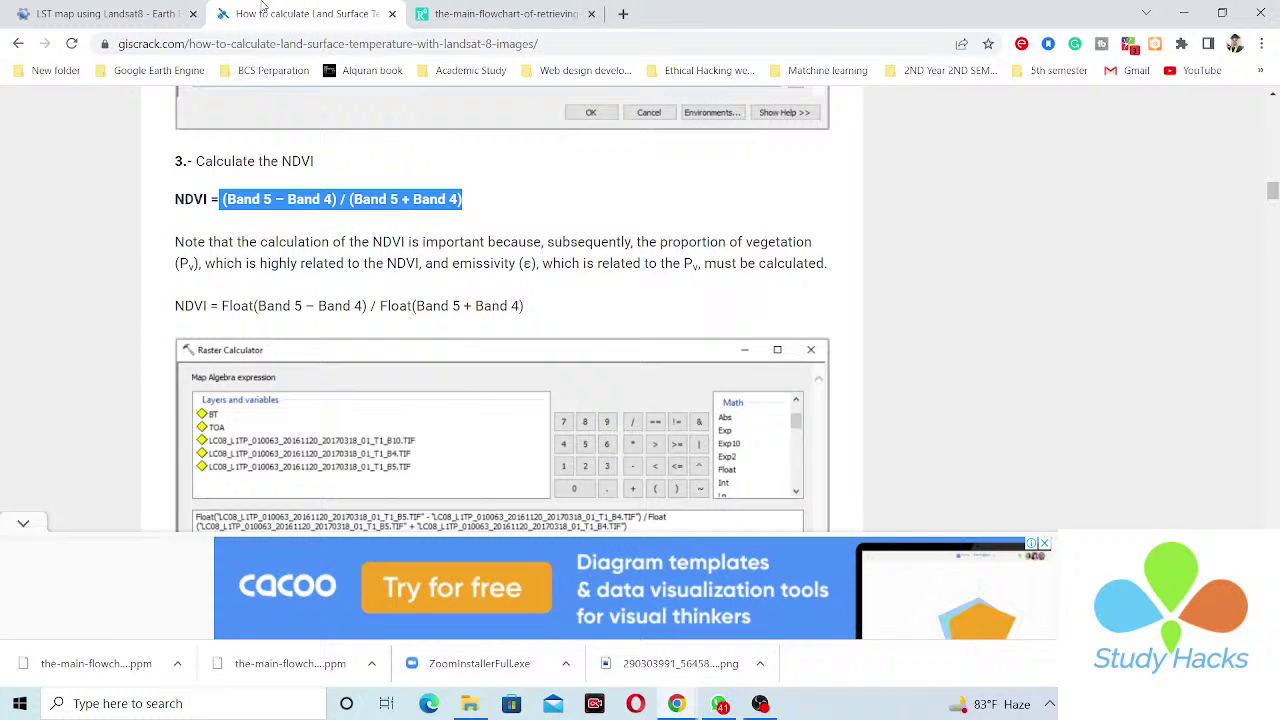
Read the proportion of vegetation section, highlighting the general Pv formula and the version with NDVI minimum and maximum values filled in
{"action": "scroll", "coordinate": [373, 302], "scroll_direction": "down", "scroll_amount": 2}
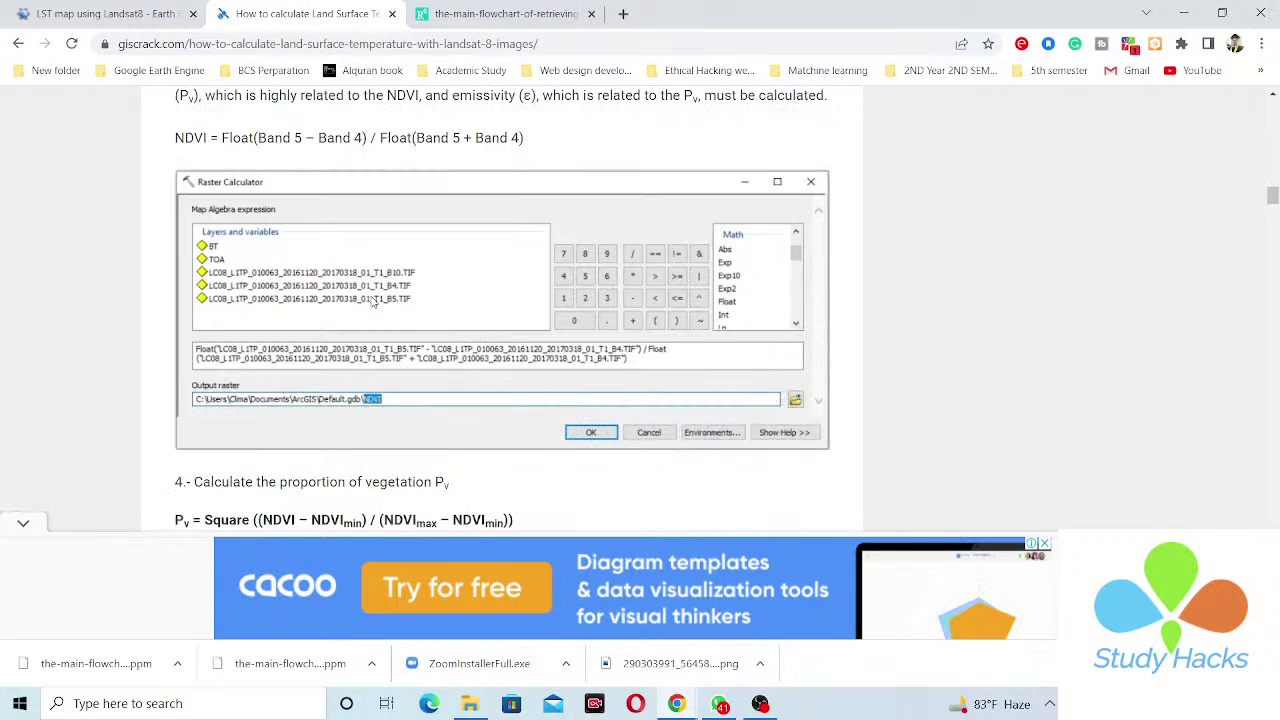
{"action": "scroll", "coordinate": [373, 302], "scroll_direction": "down", "scroll_amount": 3}
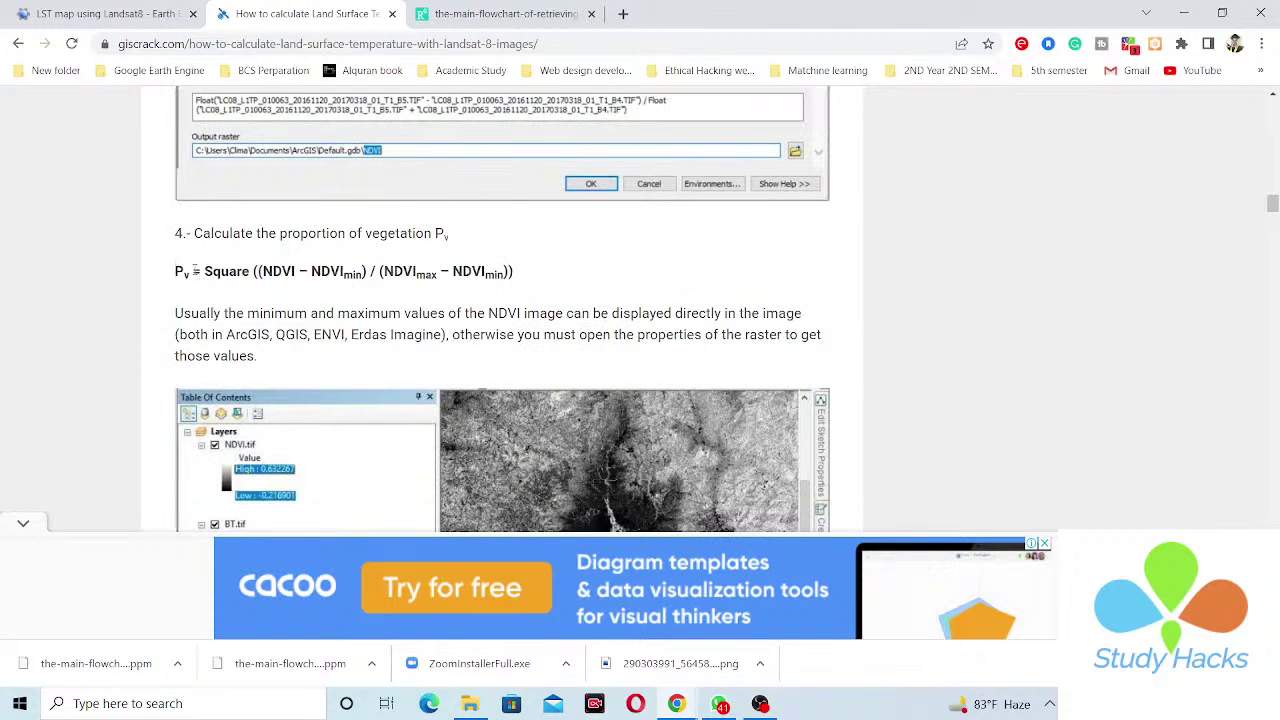
{"action": "left_click_drag", "start_coordinate": [196, 271], "coordinate": [522, 278]}
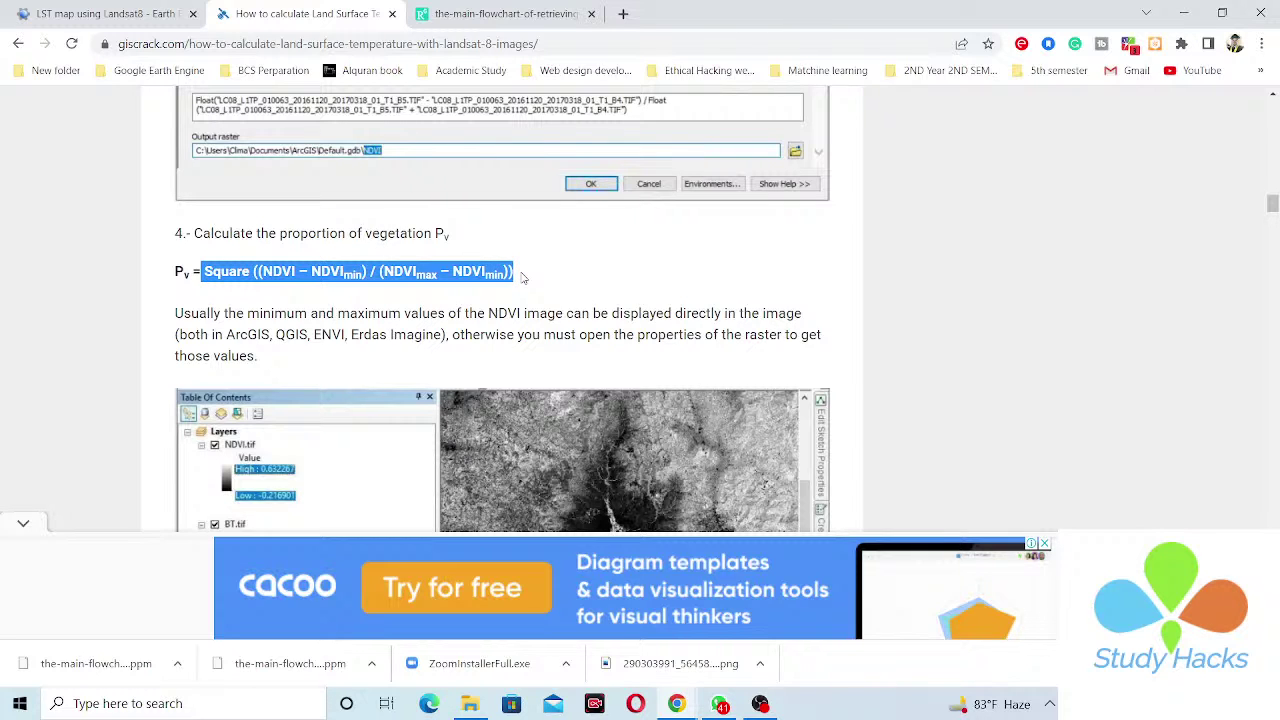
{"action": "scroll", "coordinate": [522, 278], "scroll_direction": "down", "scroll_amount": 3}
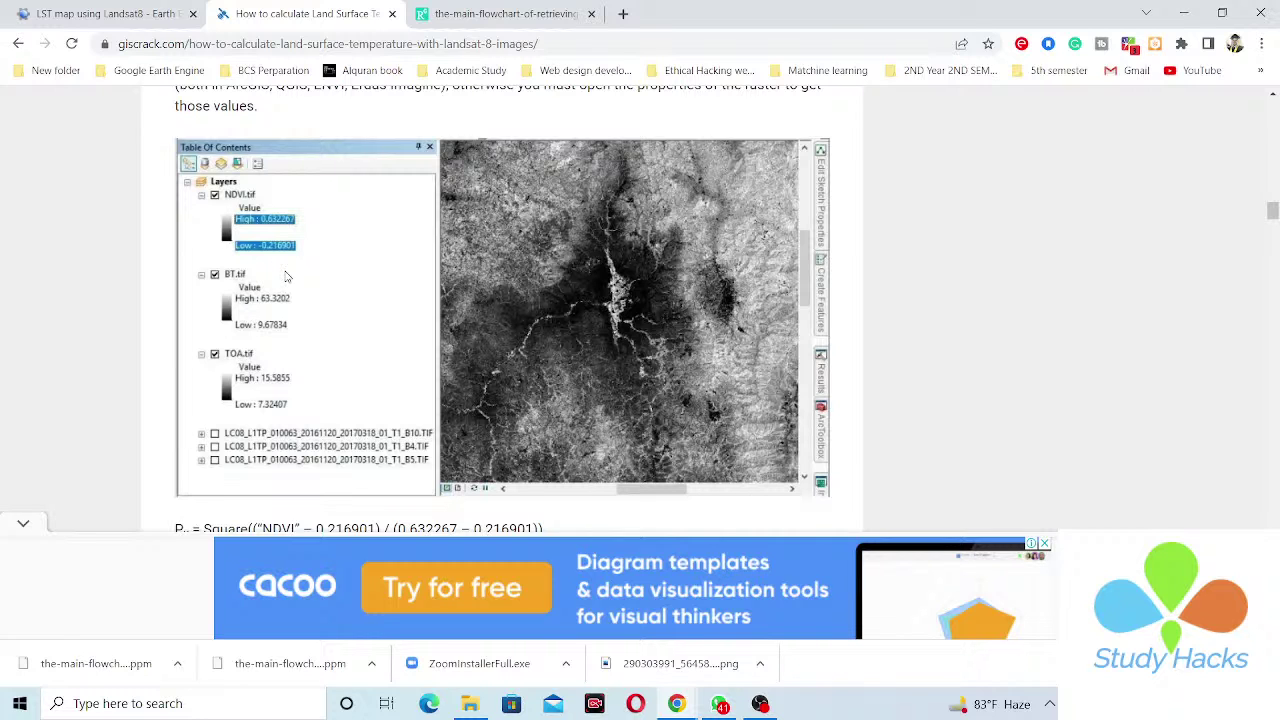
{"action": "scroll", "coordinate": [286, 276], "scroll_direction": "down", "scroll_amount": 2}
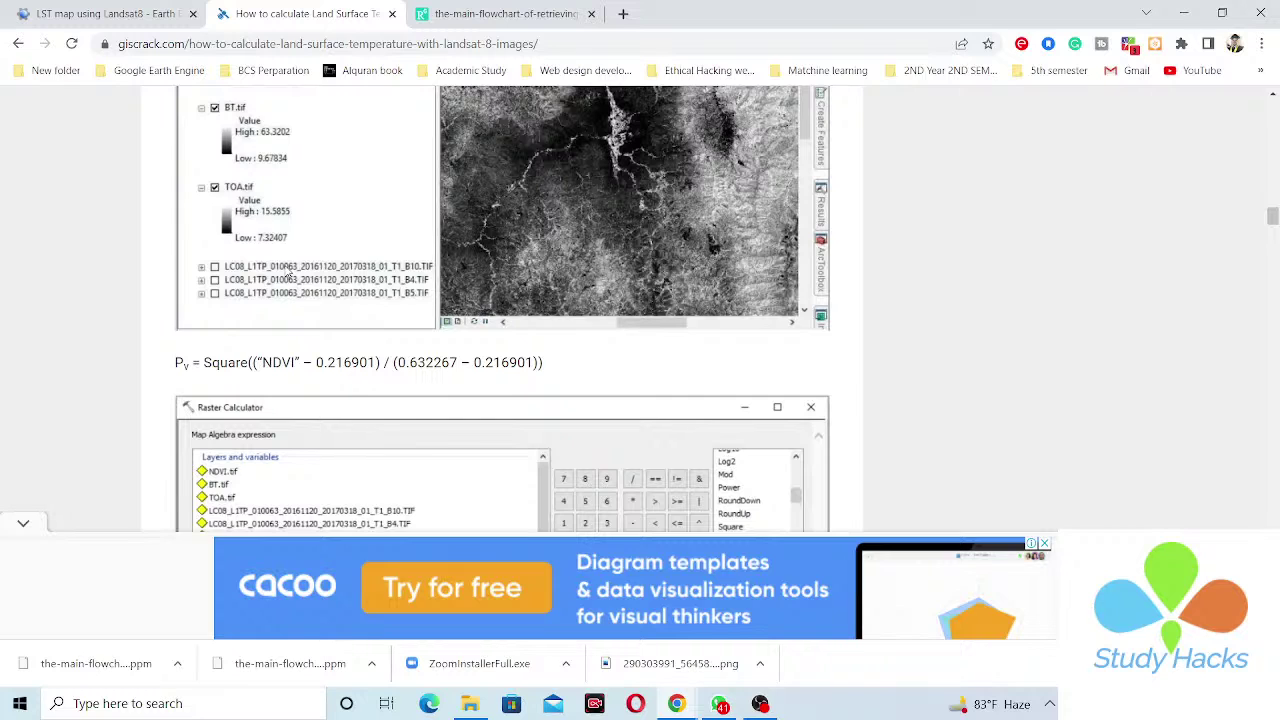
{"action": "left_click_drag", "start_coordinate": [204, 362], "coordinate": [548, 366]}
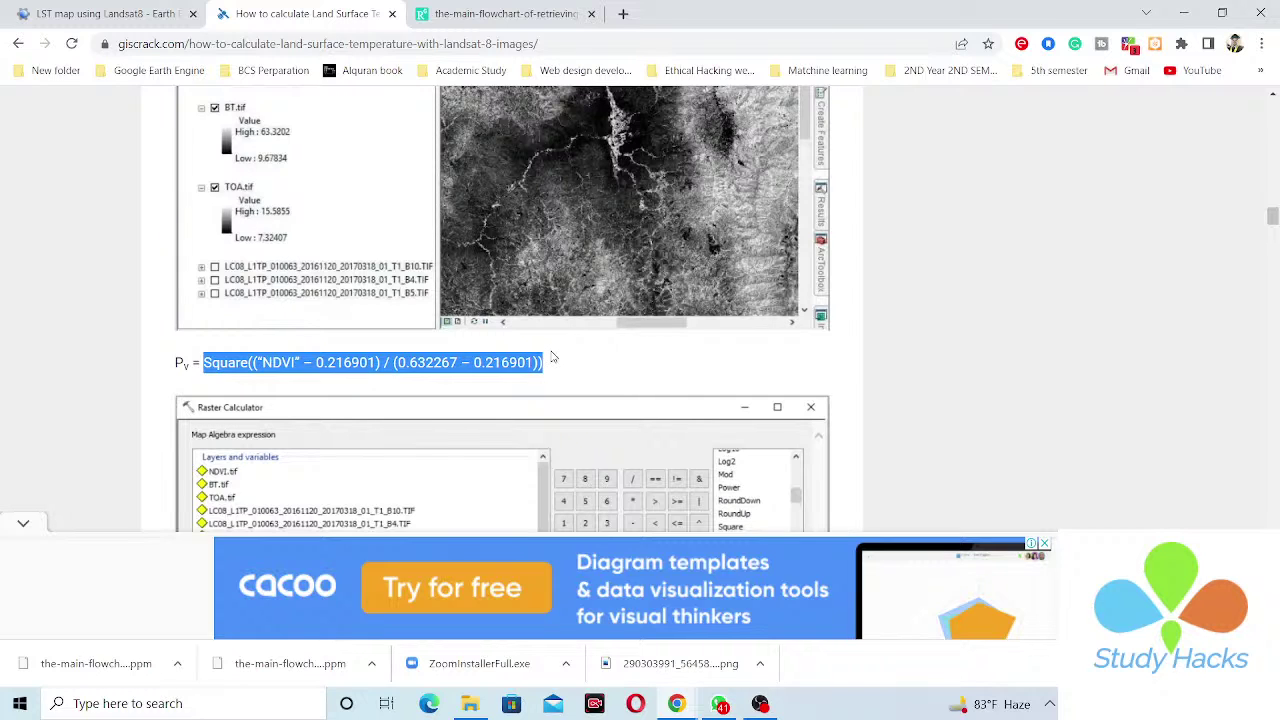
{"action": "scroll", "coordinate": [348, 267], "scroll_direction": "down", "scroll_amount": 1}
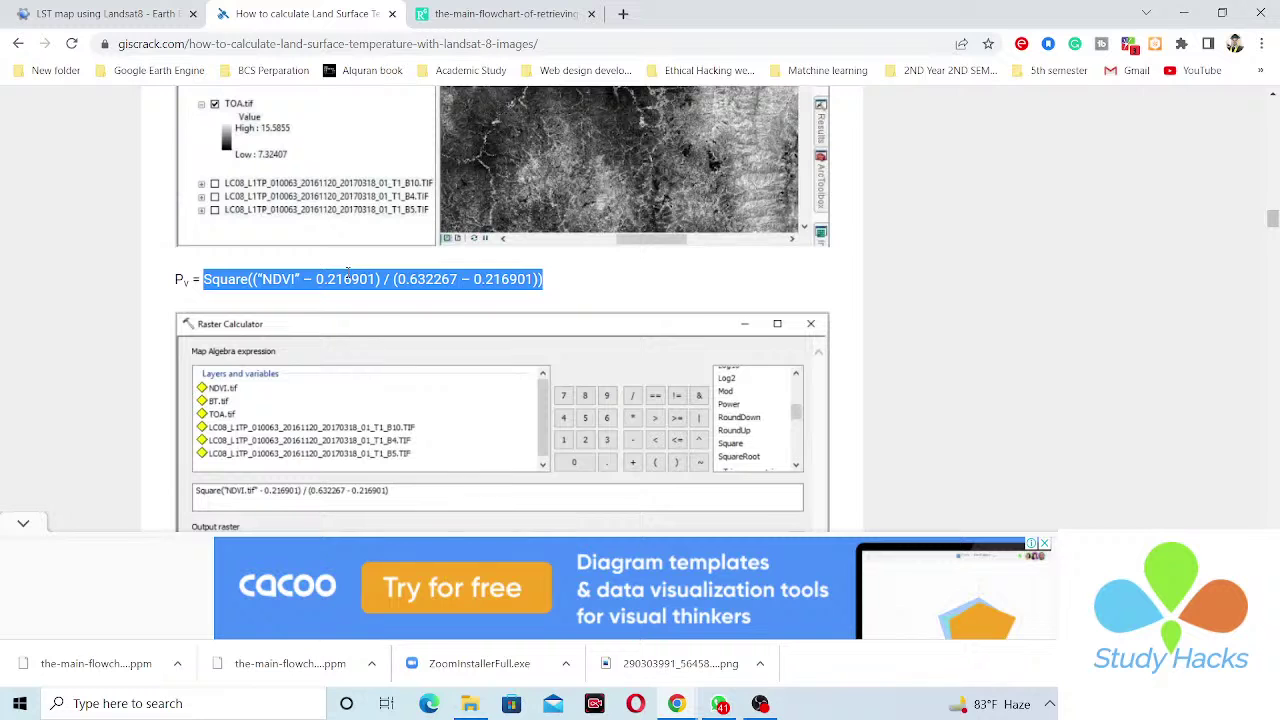
Read the emissivity section, highlighting the formula 0.004 * Pv + 0.986 and viewing its Raster Calculator example
{"action": "scroll", "coordinate": [347, 267], "scroll_direction": "down", "scroll_amount": 3}
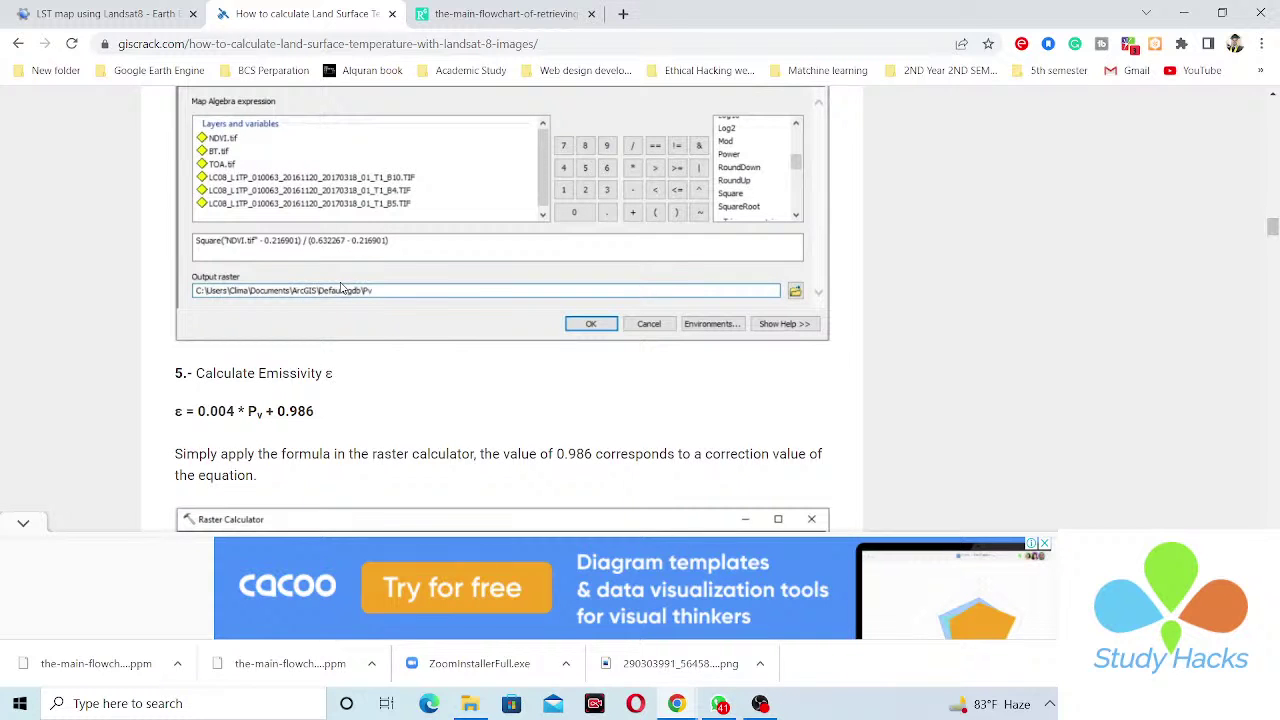
{"action": "left_click_drag", "start_coordinate": [195, 411], "coordinate": [351, 413]}
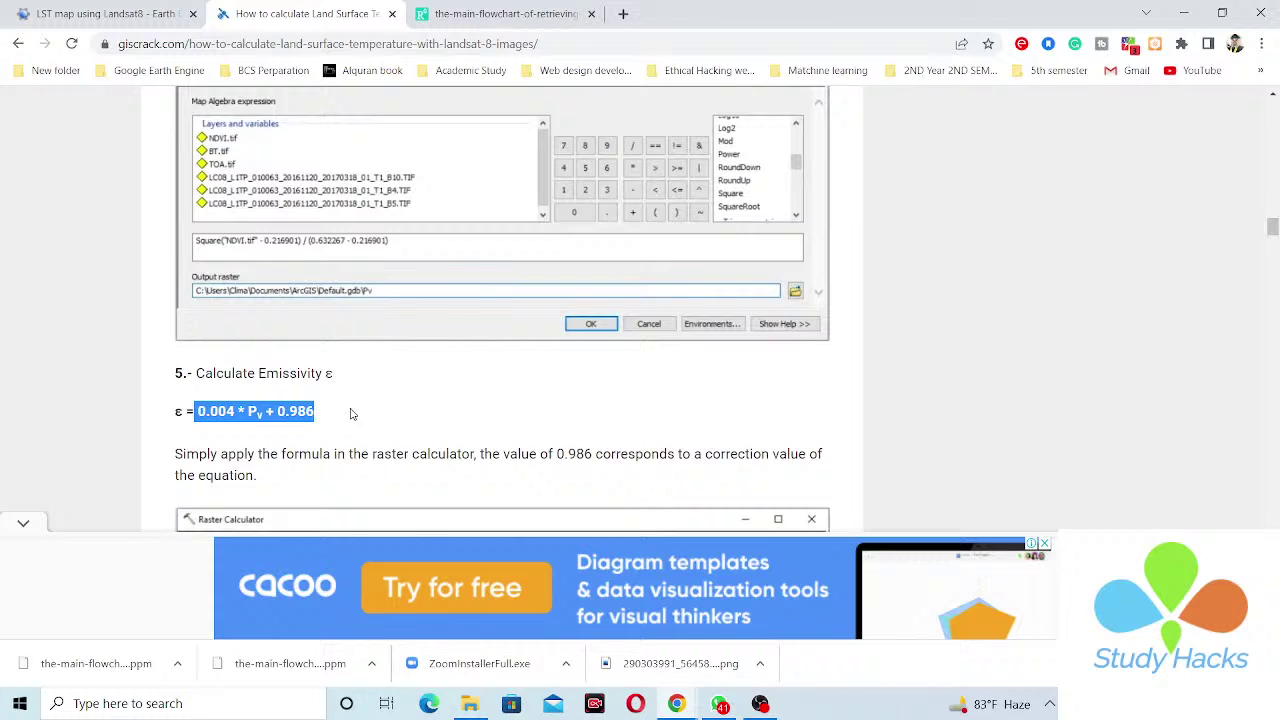
{"action": "scroll", "coordinate": [84, 185], "scroll_direction": "down", "scroll_amount": 4}
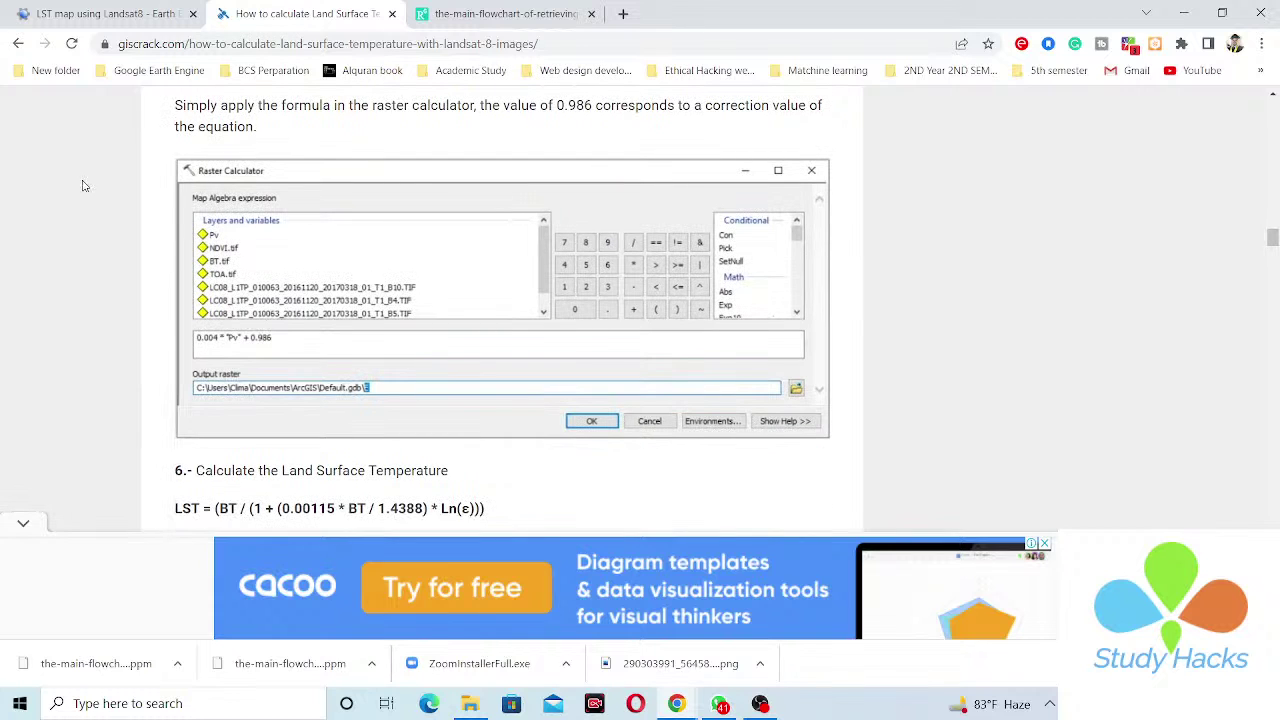
Read the final Land Surface Temperature section, highlighting the LST equation based on BT and emissivity and clearing the highlight
{"action": "scroll", "coordinate": [84, 185], "scroll_direction": "down", "scroll_amount": 3}
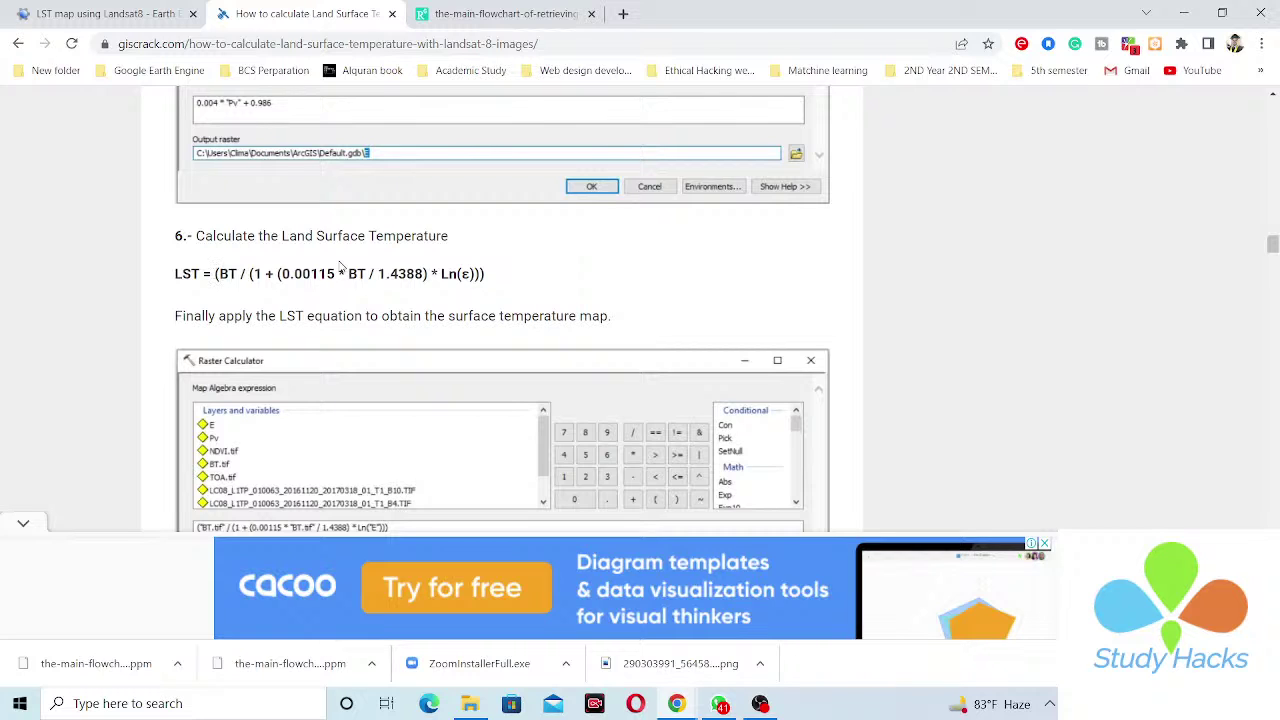
{"action": "left_click_drag", "start_coordinate": [229, 274], "coordinate": [506, 275]}
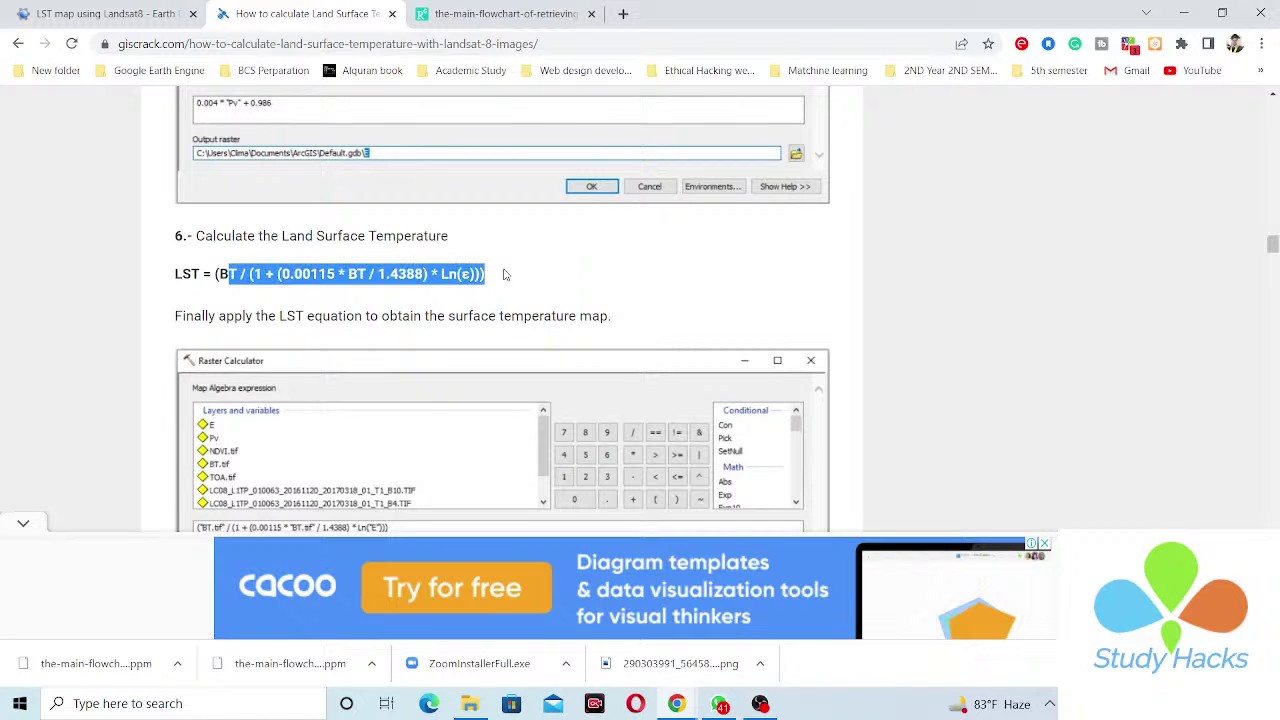
{"action": "left_click", "coordinate": [322, 280]}
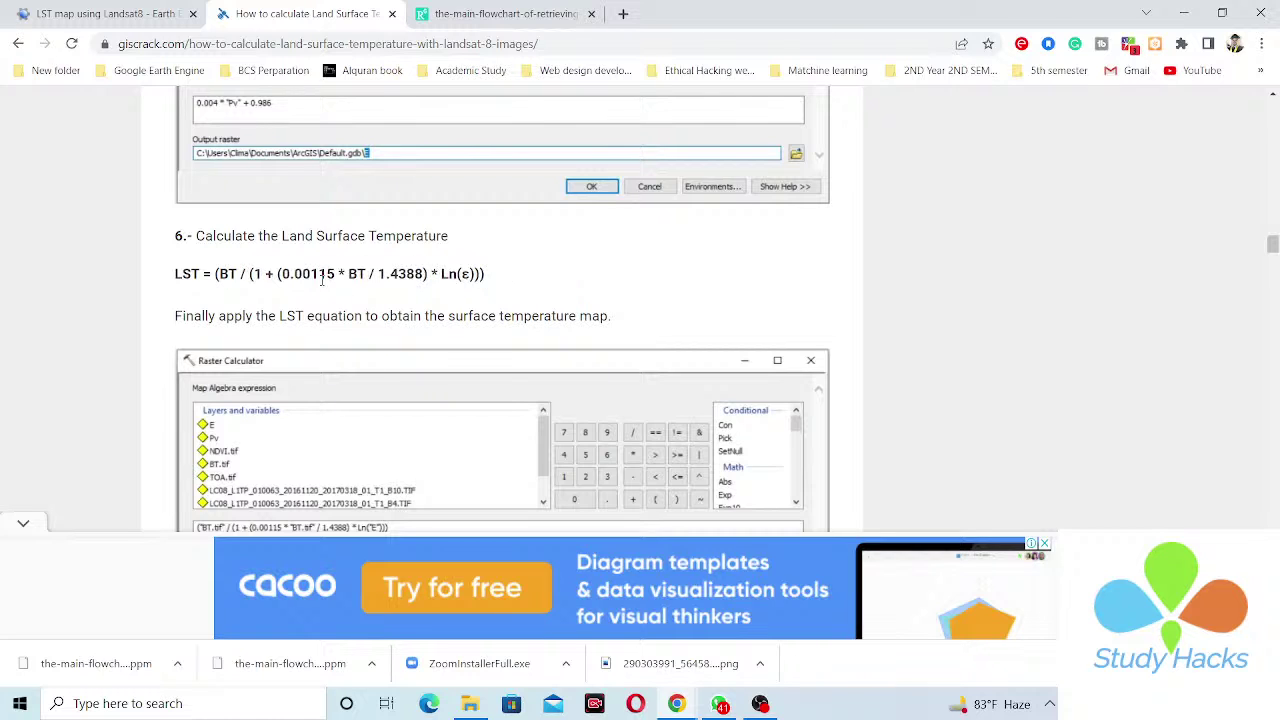
Read the LST equation with its Raster Calculator example and examine the resulting Land Surface Temperature map in the article
{"action": "left_click_drag", "start_coordinate": [214, 274], "coordinate": [239, 275]}
{"action": "left_click", "coordinate": [348, 304]}
{"action": "scroll", "coordinate": [348, 301], "scroll_direction": "down", "scroll_amount": 1}
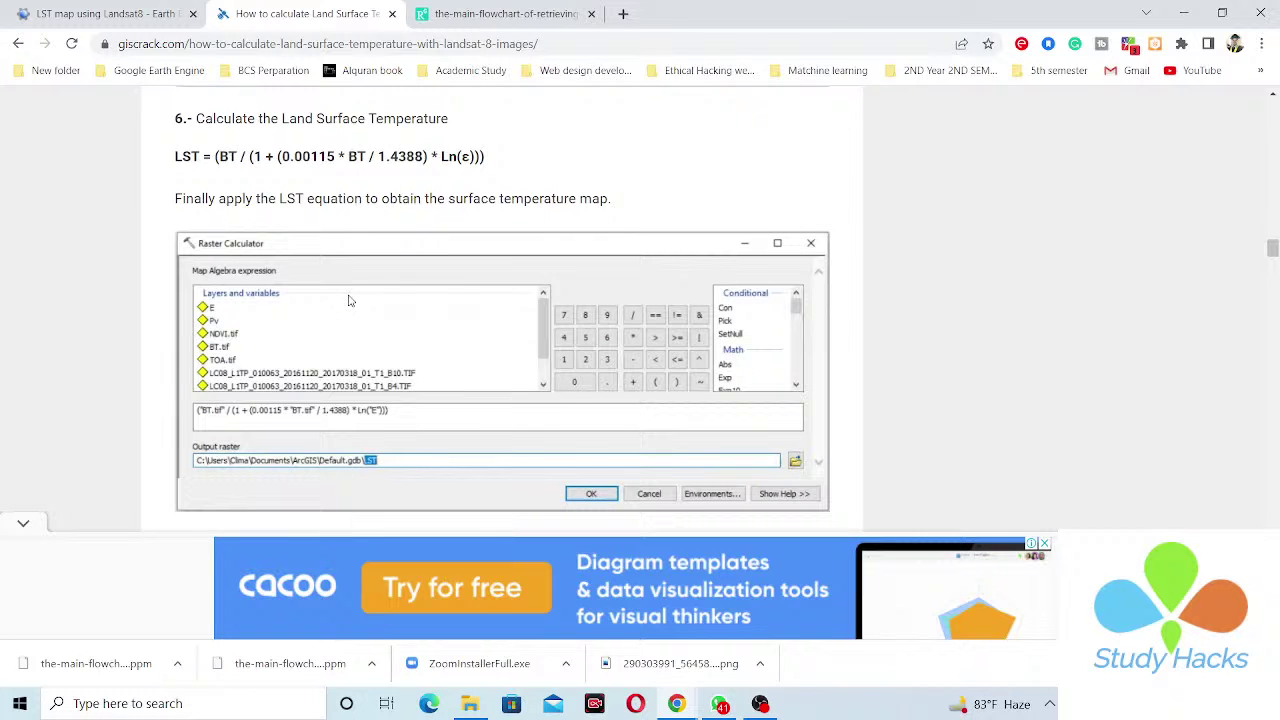
{"action": "scroll", "coordinate": [349, 301], "scroll_direction": "down", "scroll_amount": 6}
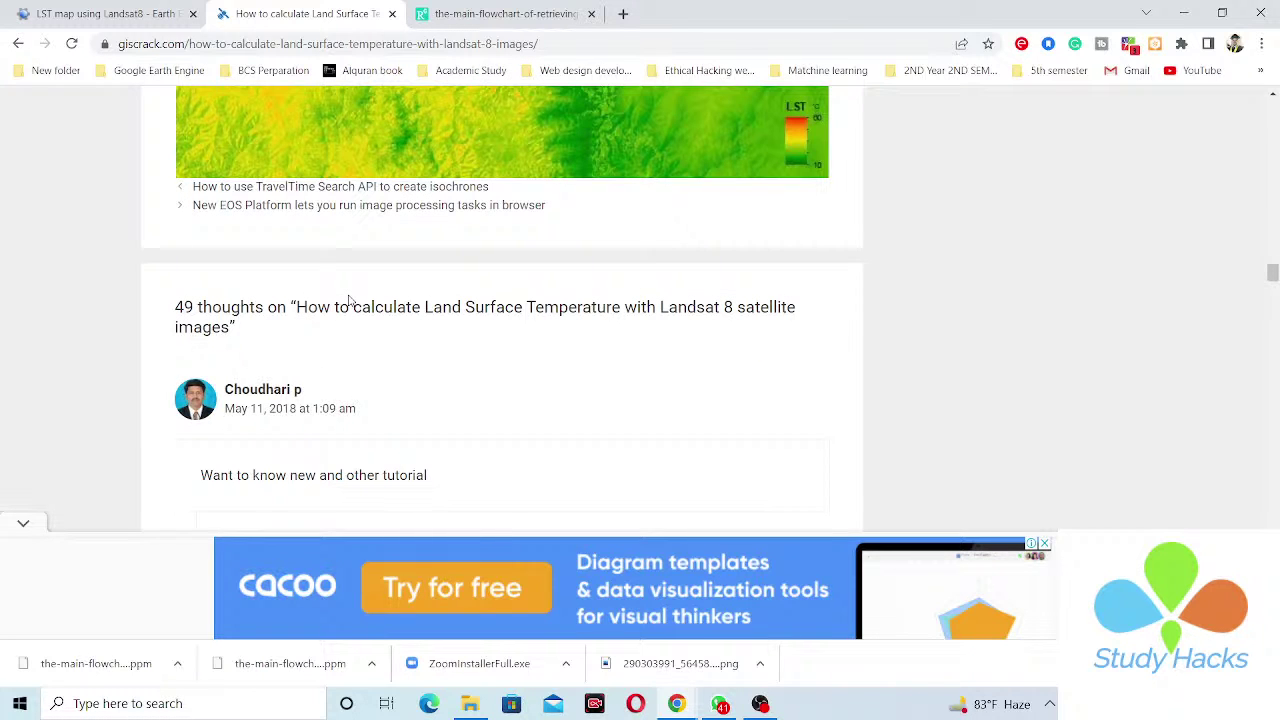
{"action": "scroll", "coordinate": [565, 300], "scroll_direction": "up", "scroll_amount": 3}
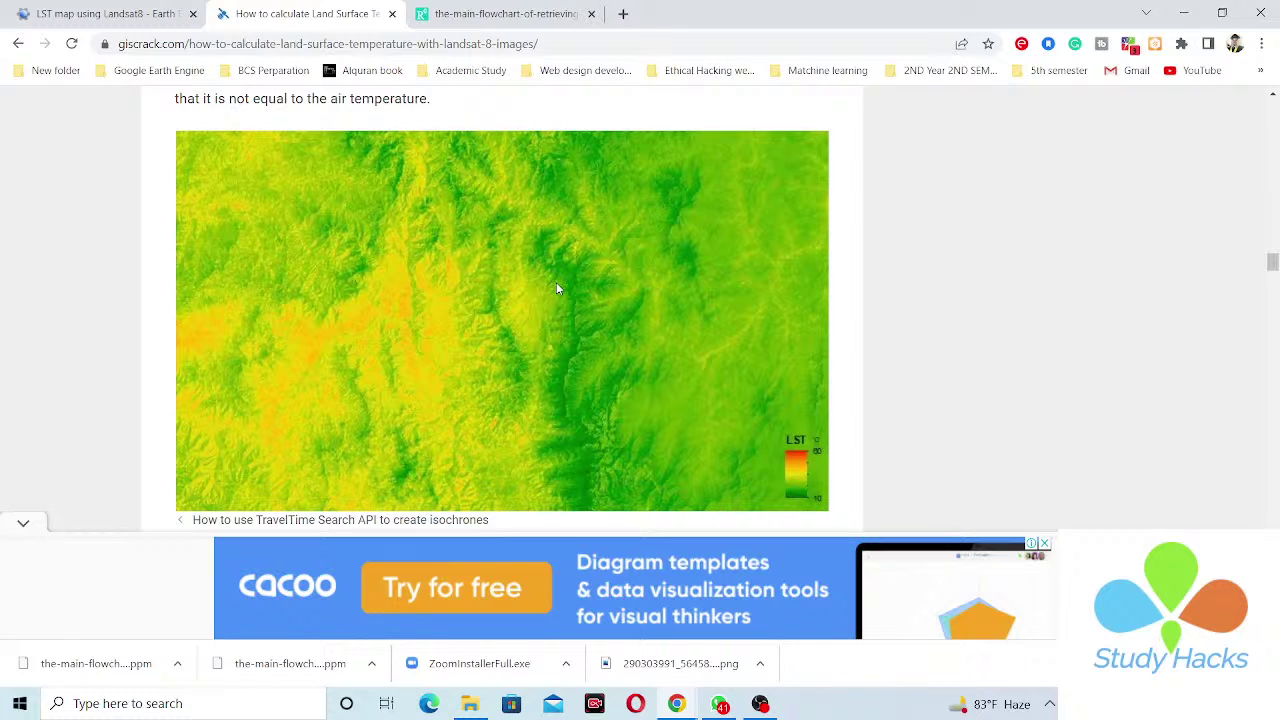
Go back over the article's NDVI, brightness temperature and TOA spectral radiance sections
{"action": "scroll", "coordinate": [556, 282], "scroll_direction": "up", "scroll_amount": 3}
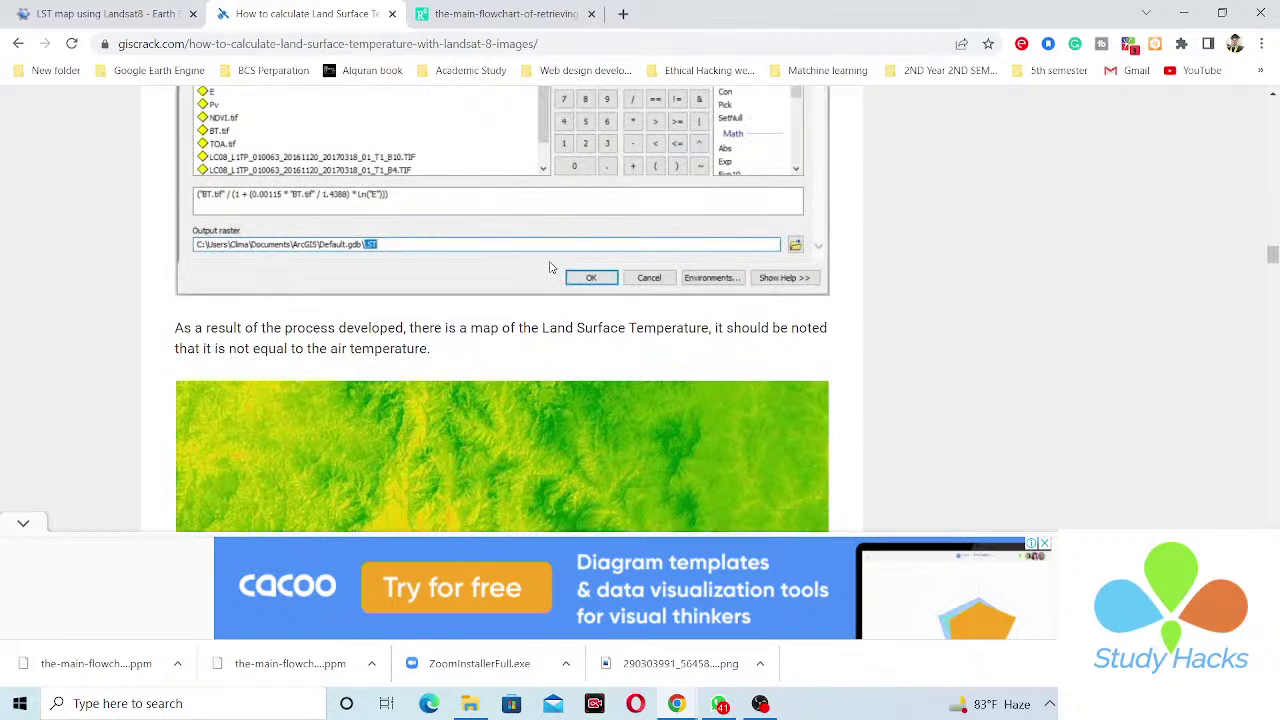
{"action": "scroll", "coordinate": [549, 267], "scroll_direction": "up", "scroll_amount": 5}
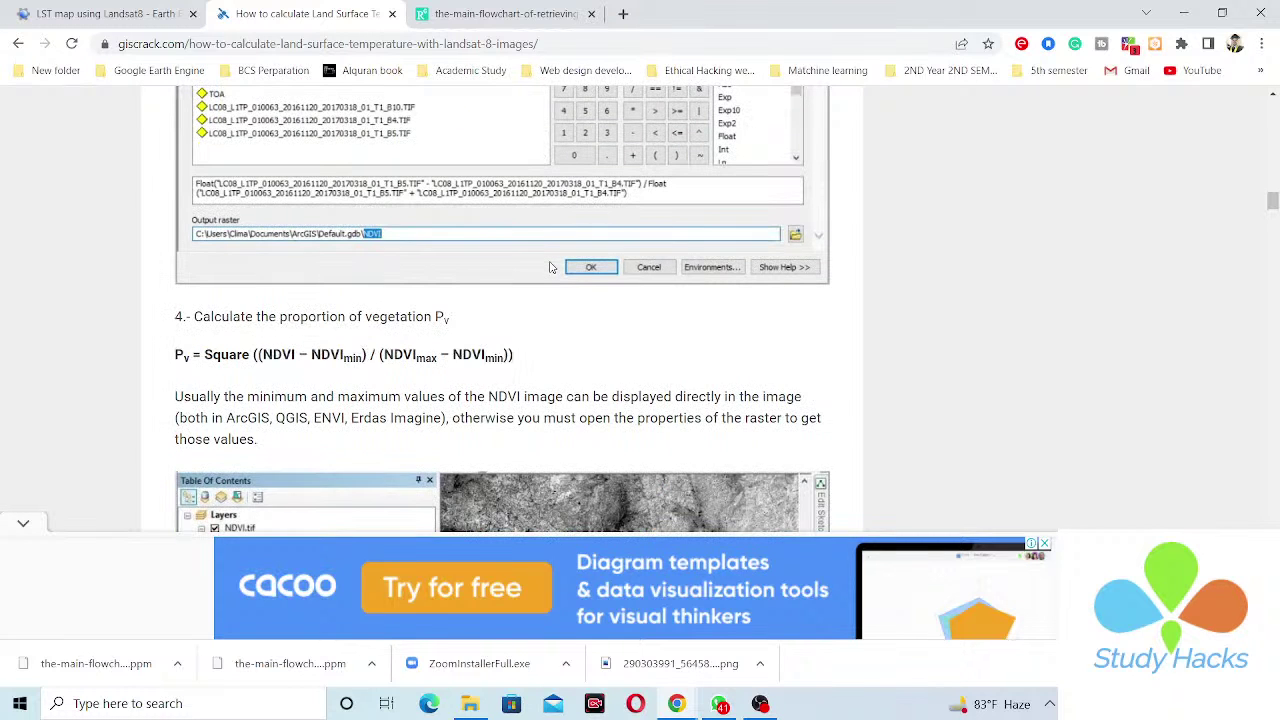
{"action": "scroll", "coordinate": [549, 267], "scroll_direction": "up", "scroll_amount": 3}
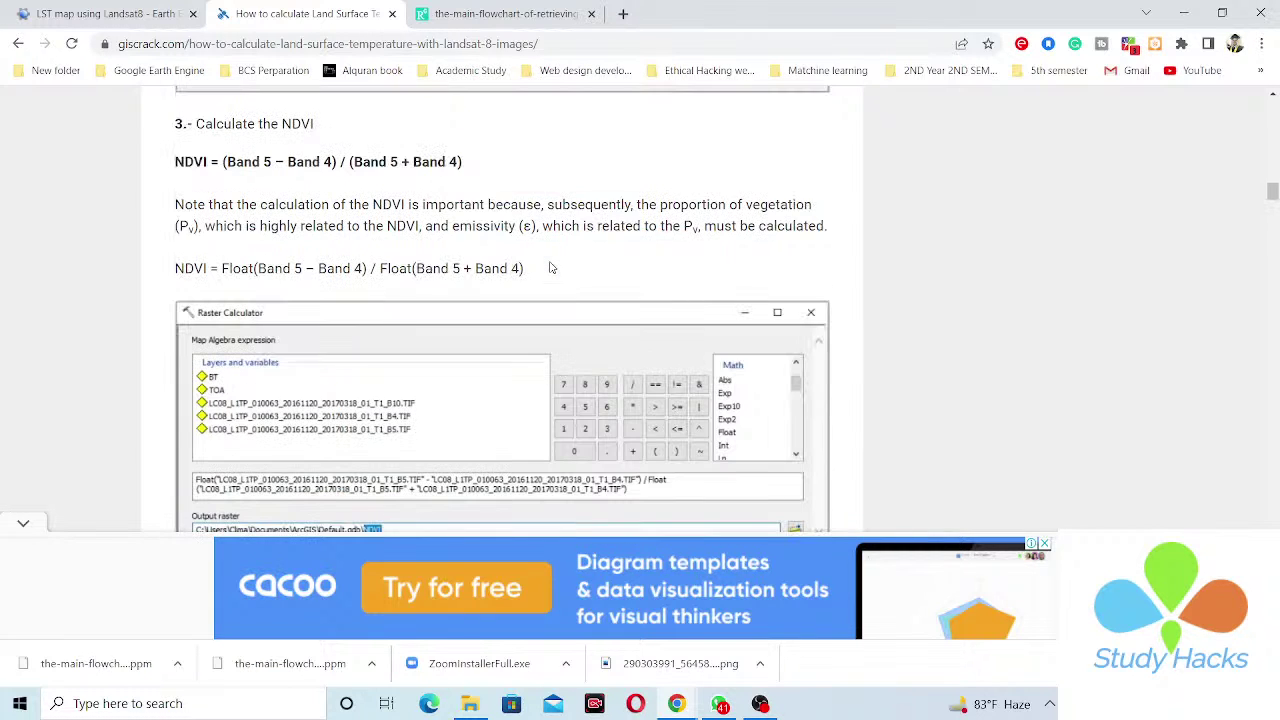
{"action": "scroll", "coordinate": [549, 267], "scroll_direction": "up", "scroll_amount": 4}
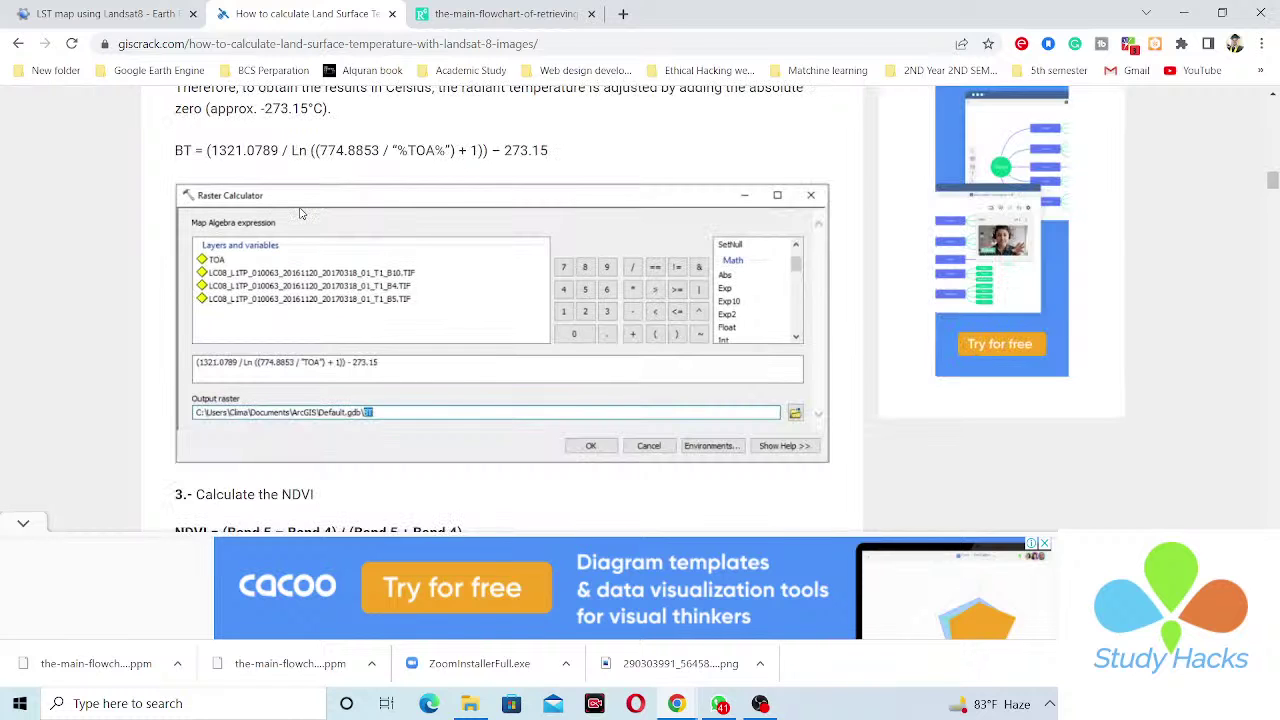
{"action": "scroll", "coordinate": [310, 316], "scroll_direction": "up", "scroll_amount": 5}
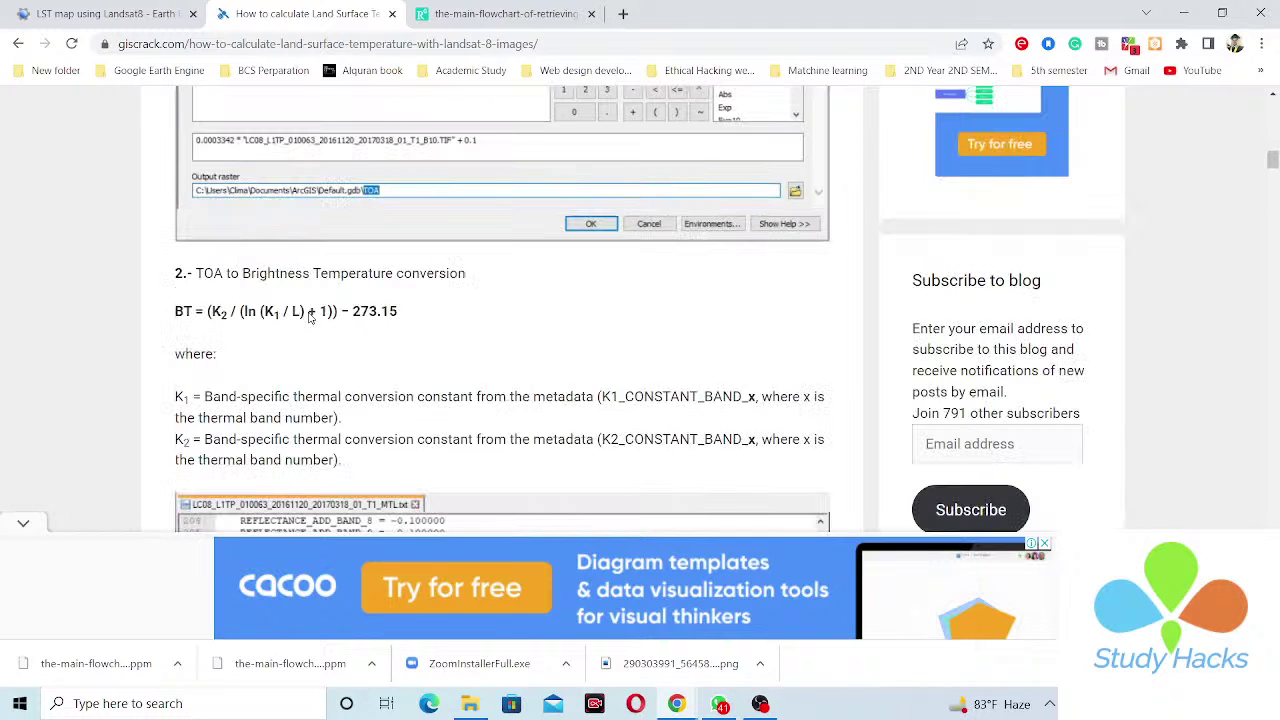
{"action": "scroll", "coordinate": [310, 316], "scroll_direction": "up", "scroll_amount": 5}
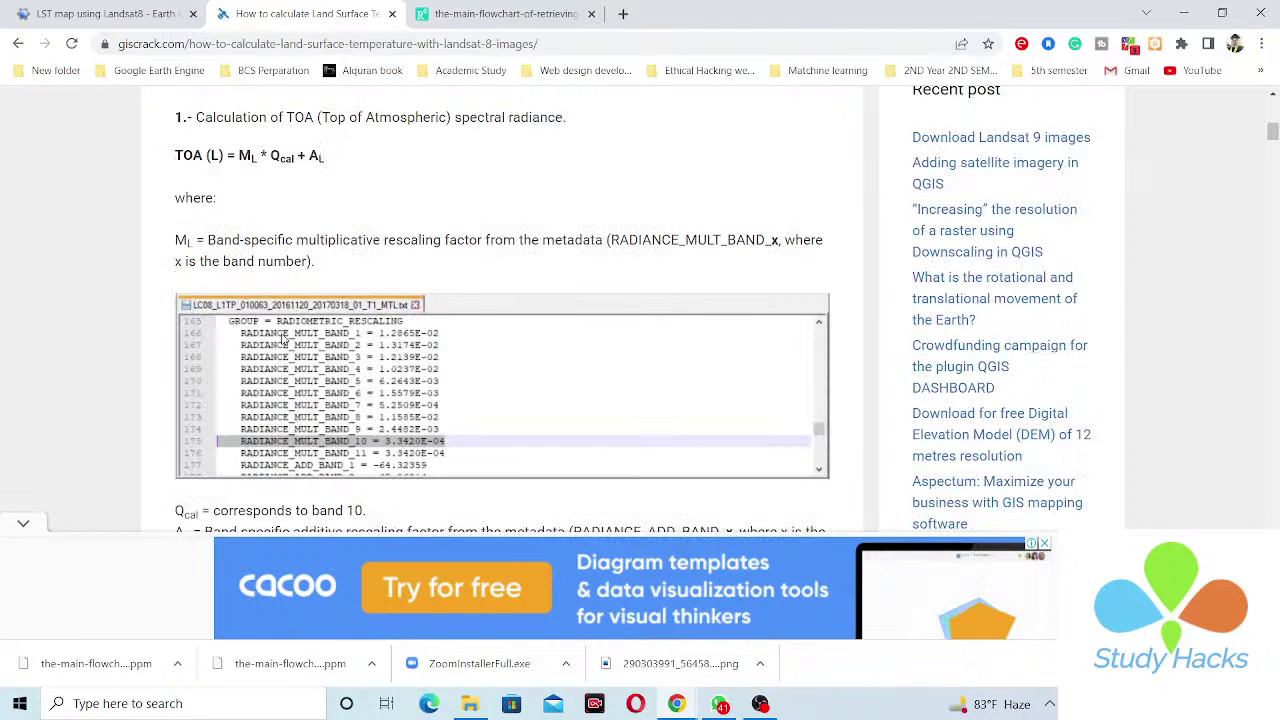
Switch to the Earth Engine map of Dhaka City and hide the LST, EMM, Layer 4, thermal, ndvi and Layer 1 layers
{"action": "key", "text": "ctrl+shift+Tab"}
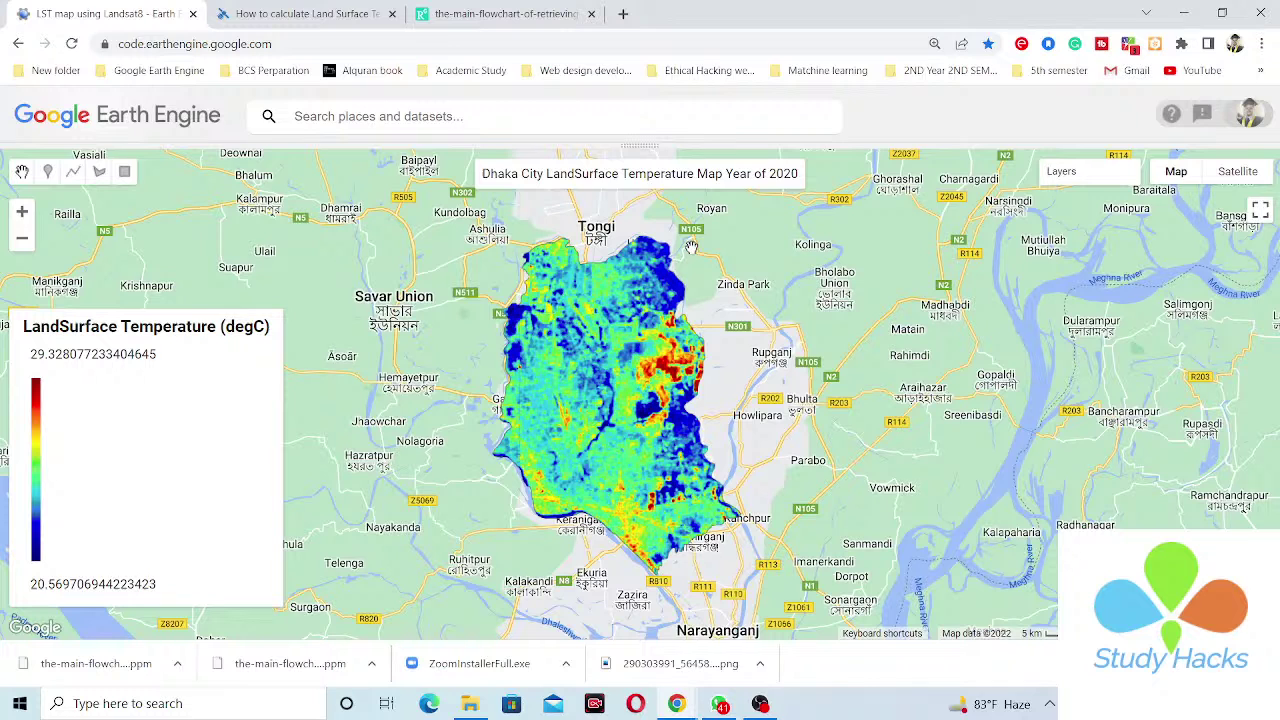
{"action": "mouse_move", "coordinate": [1114, 177]}
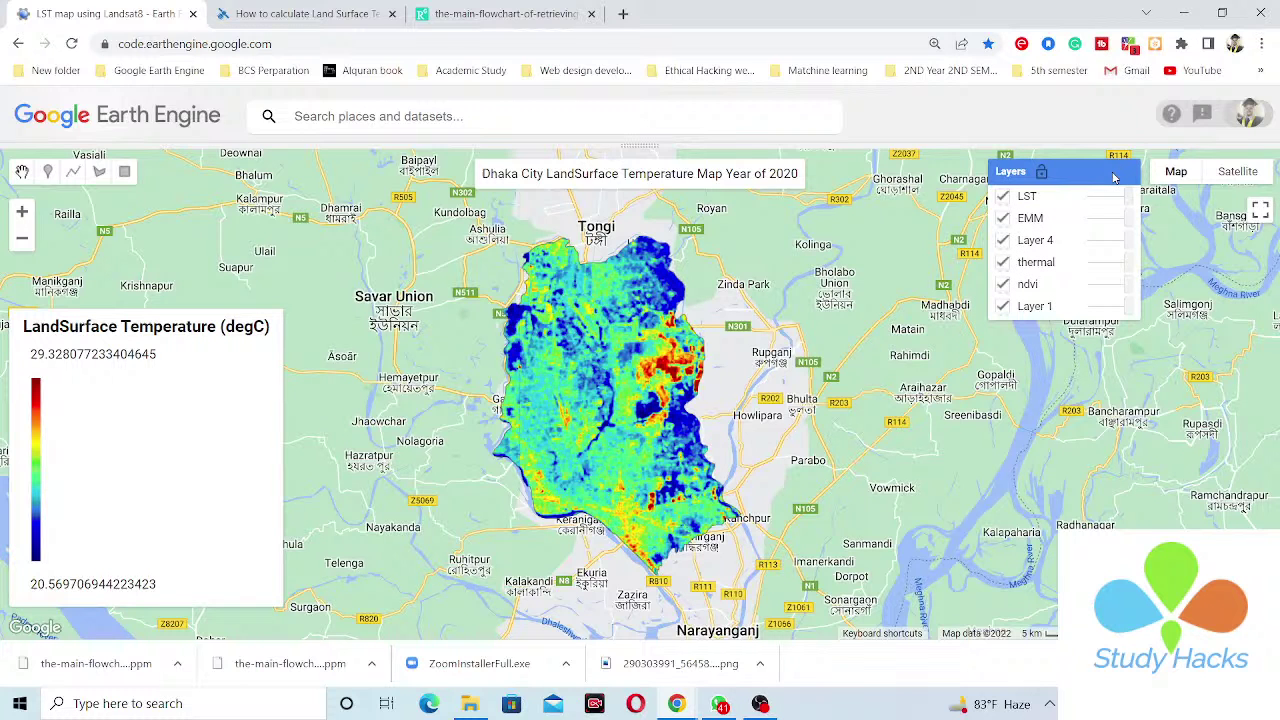
{"action": "left_click", "coordinate": [1003, 196]}
{"action": "left_click", "coordinate": [1003, 218]}
{"action": "left_click", "coordinate": [1003, 240]}
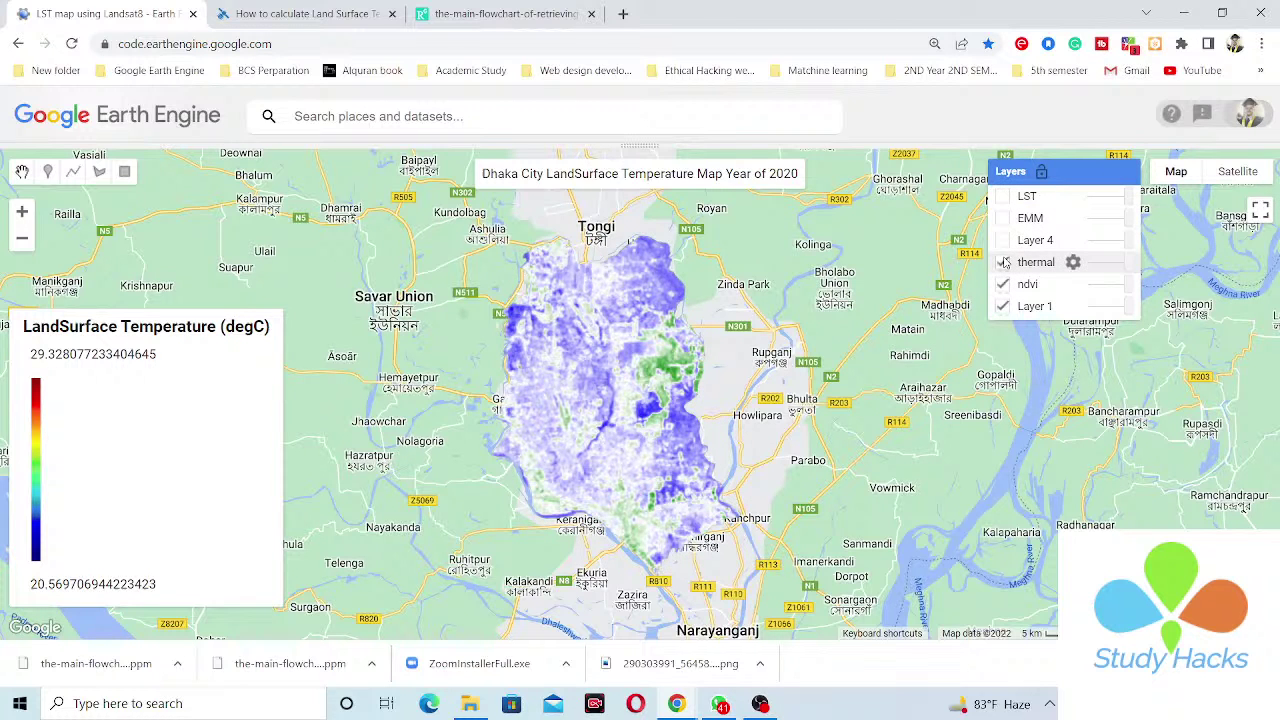
{"action": "left_click", "coordinate": [1003, 262]}
{"action": "left_click", "coordinate": [1003, 284]}
{"action": "left_click", "coordinate": [1003, 306]}
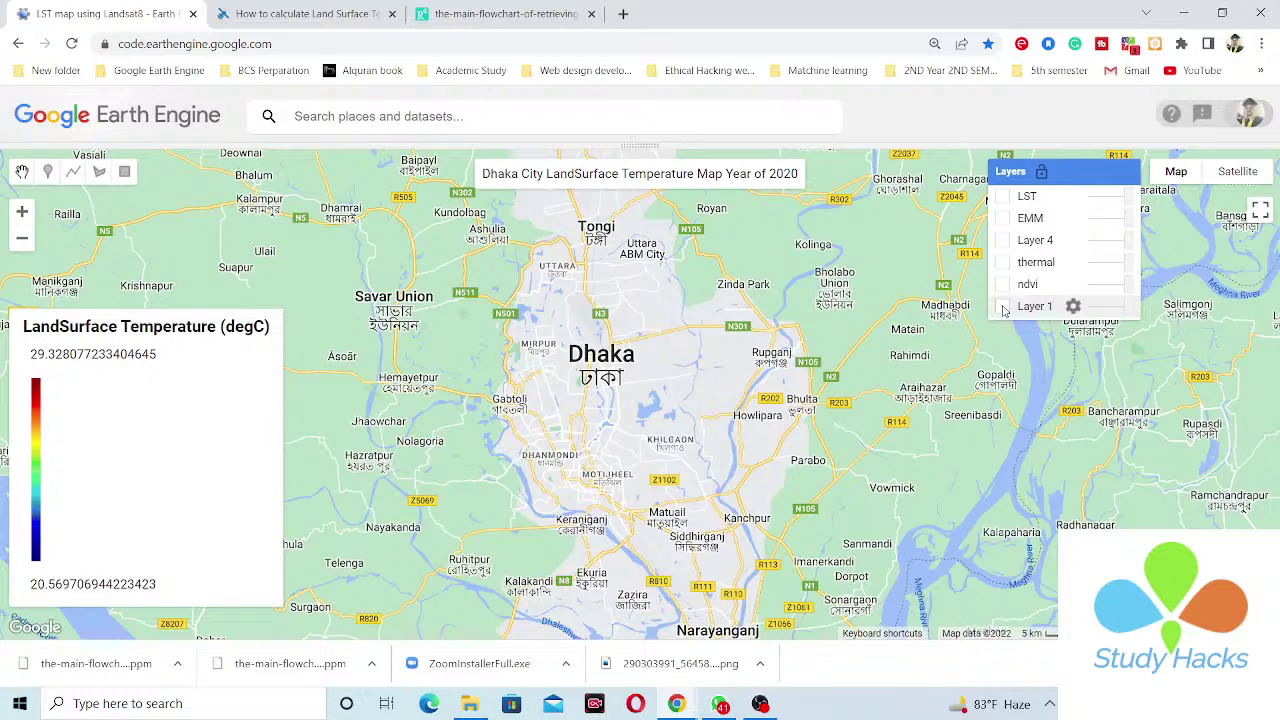
Show the map layers one by one in the order Layer 1, ndvi, thermal, Layer 4, EMM and LST
{"action": "left_click", "coordinate": [1003, 306]}
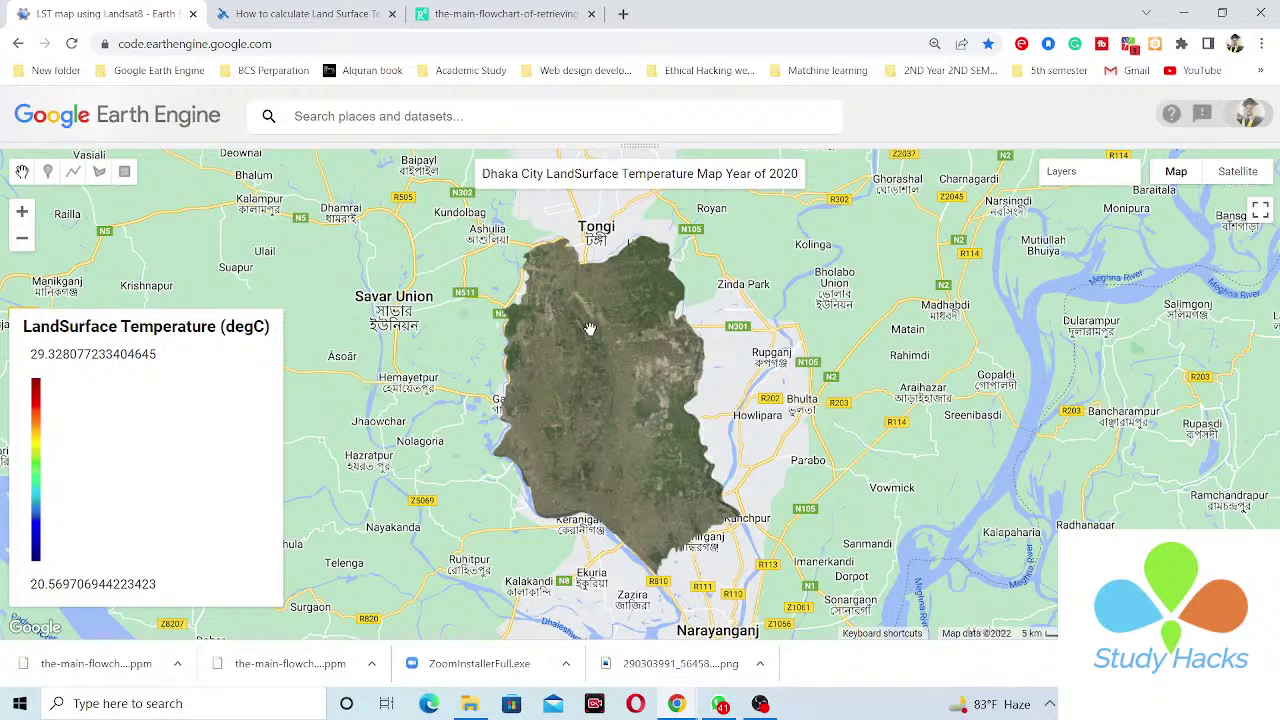
{"action": "mouse_move", "coordinate": [1055, 186]}
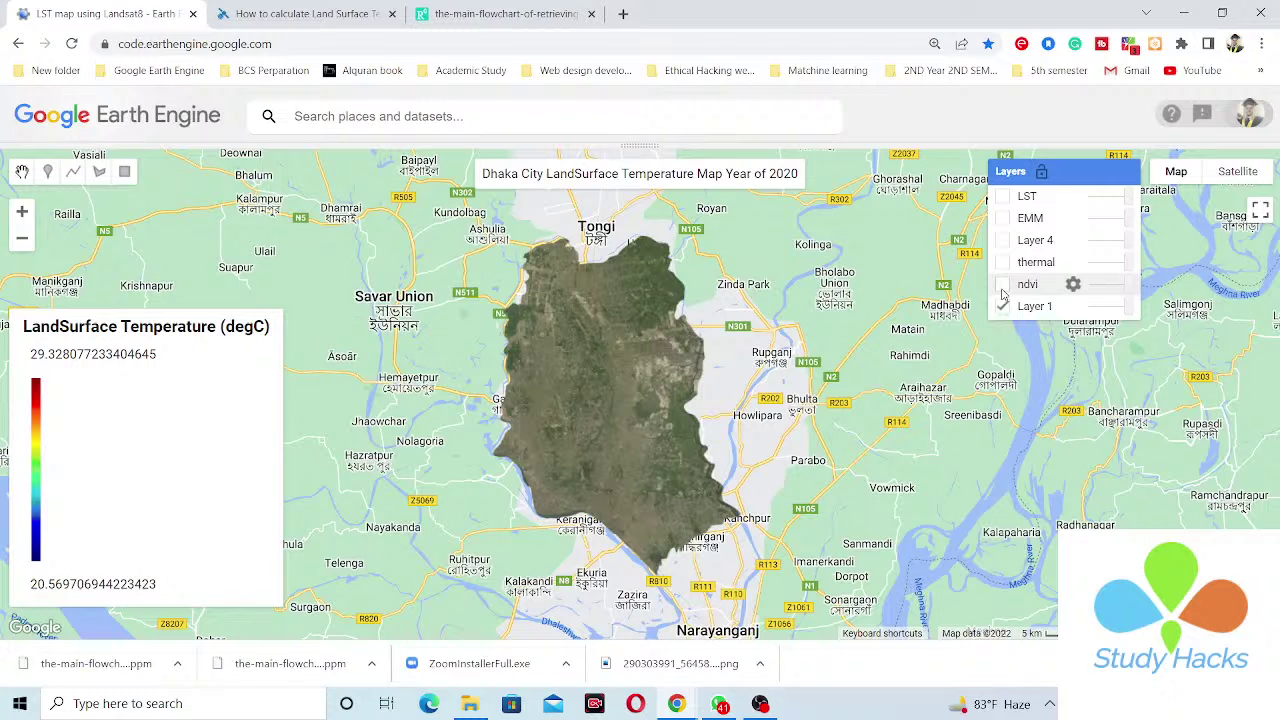
{"action": "left_click", "coordinate": [1003, 285]}
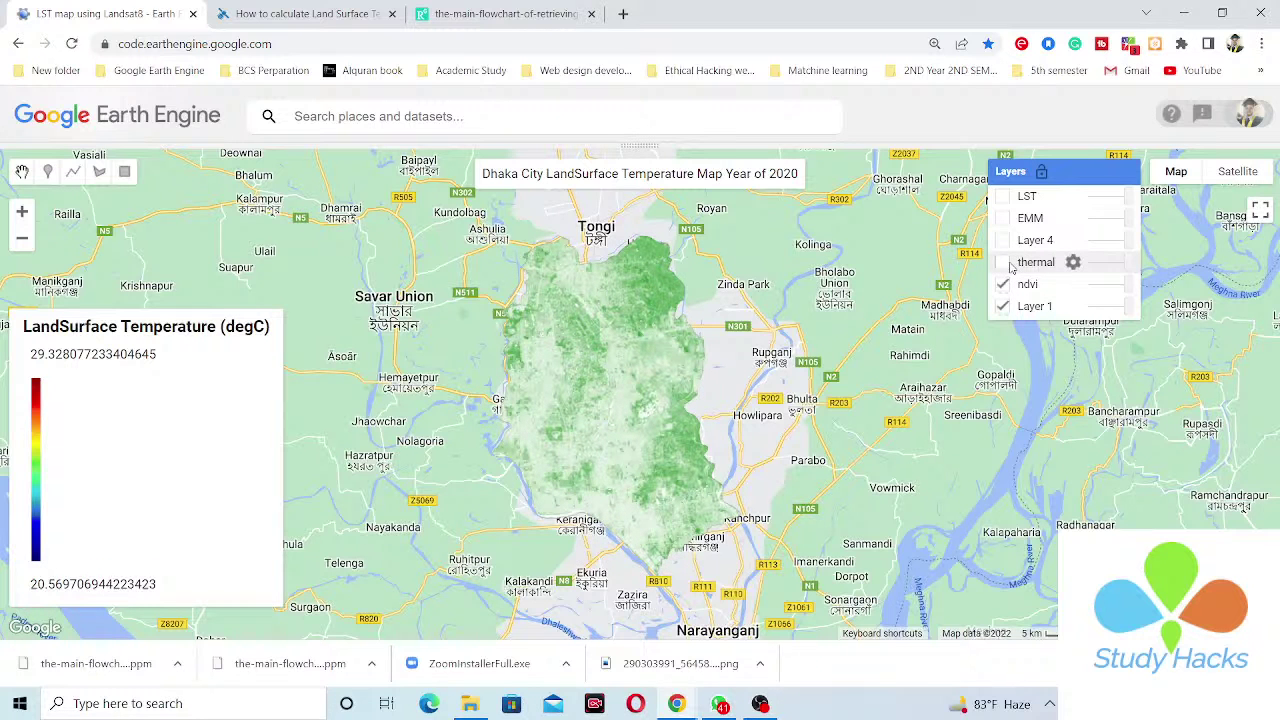
{"action": "left_click", "coordinate": [1004, 262]}
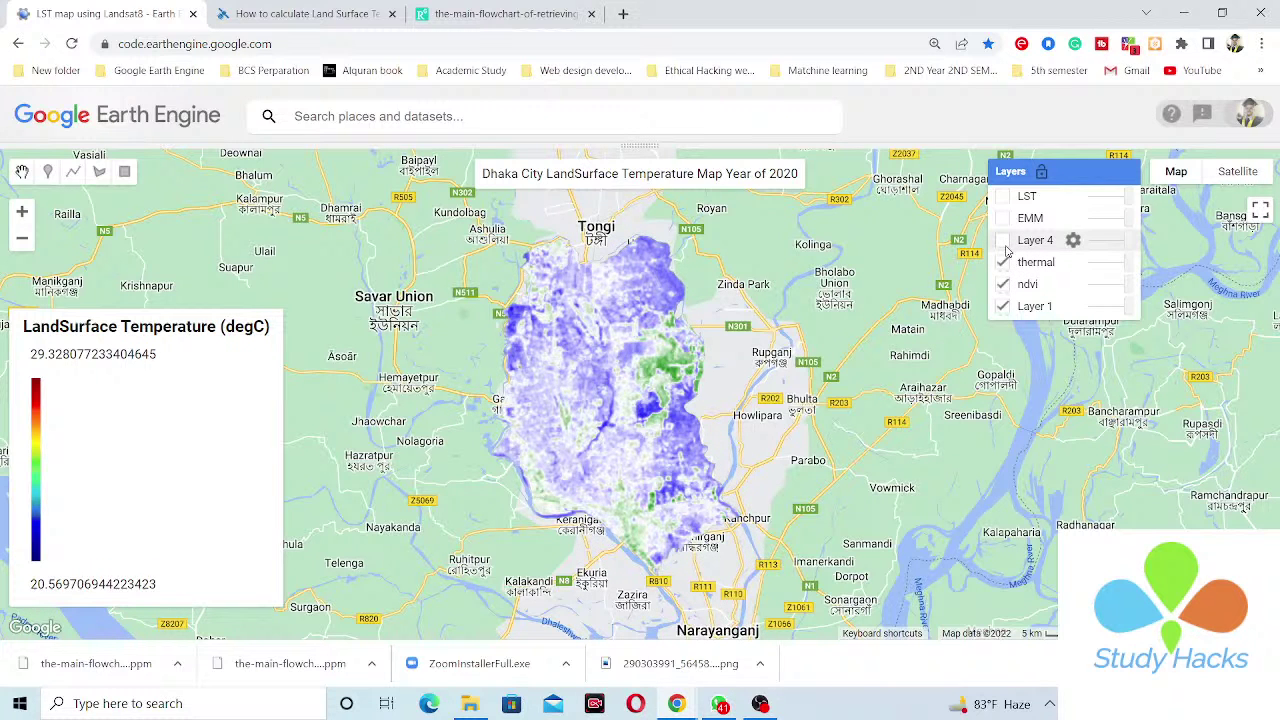
{"action": "left_click", "coordinate": [1004, 241]}
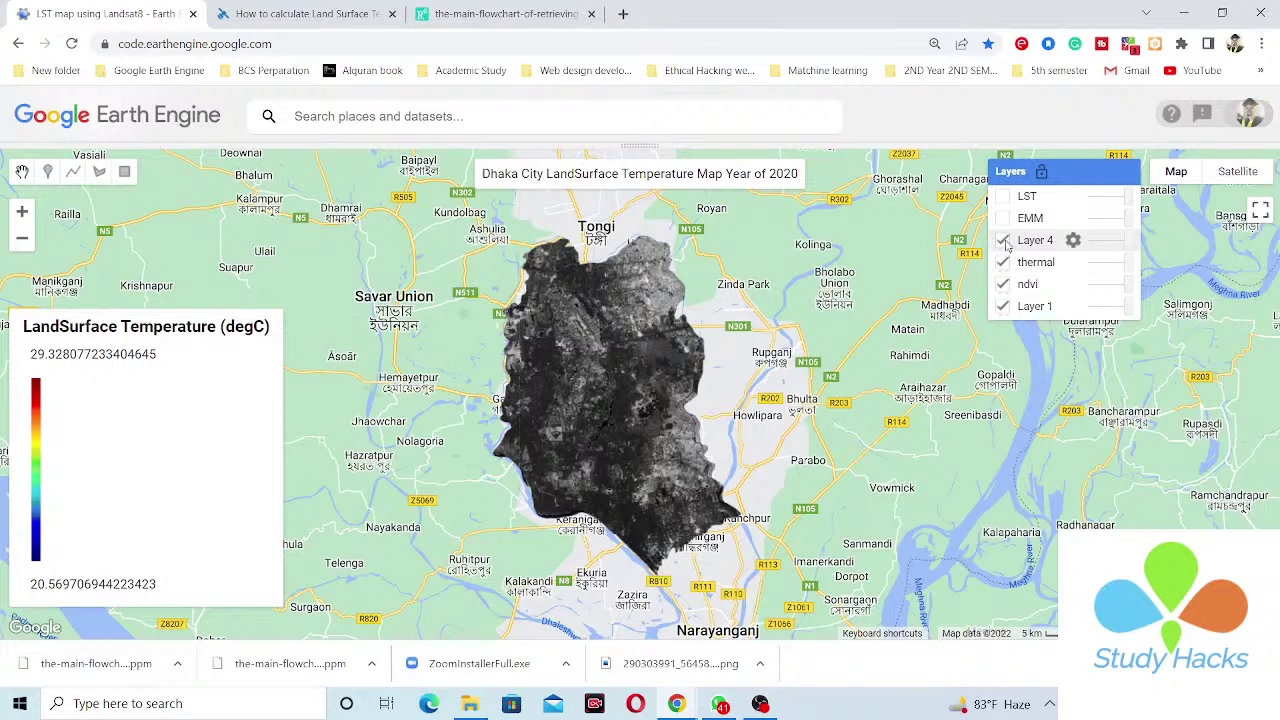
{"action": "left_click", "coordinate": [1004, 219]}
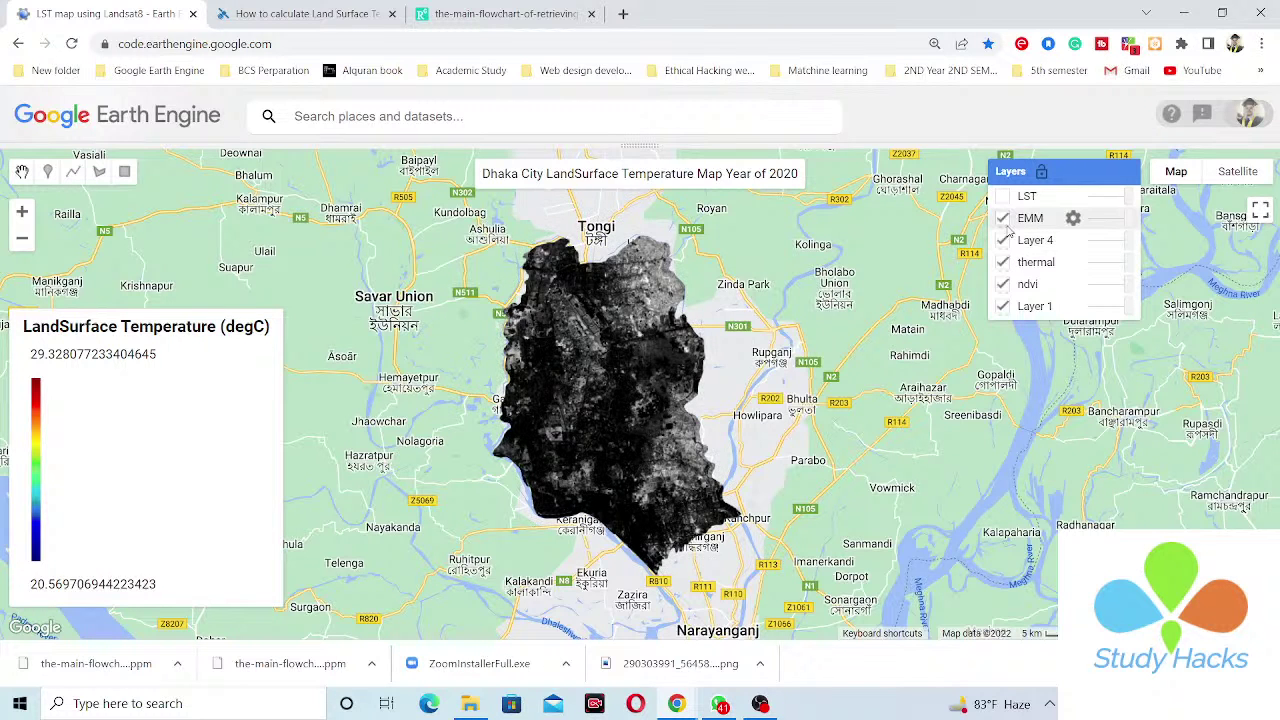
{"action": "left_click", "coordinate": [1004, 197]}
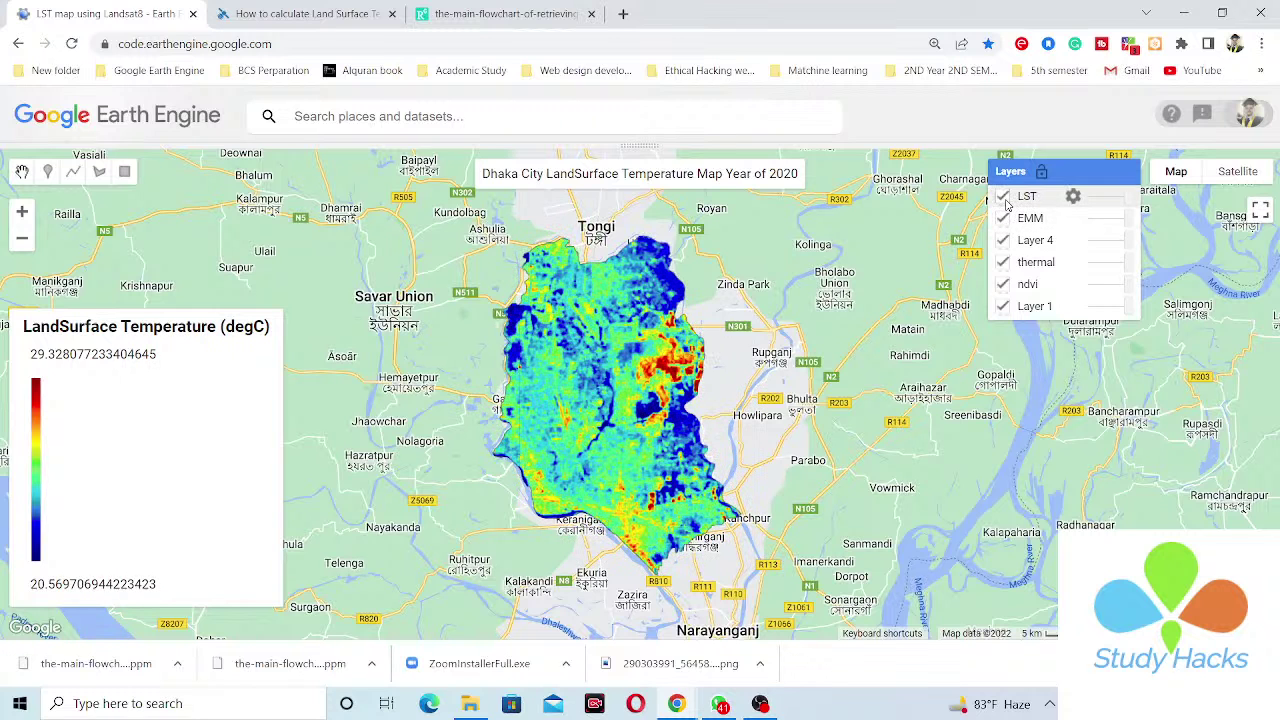
Revisit the LST retrieval flowchart and the article's introduction and TOA radiance section
{"action": "left_click", "coordinate": [500, 10]}
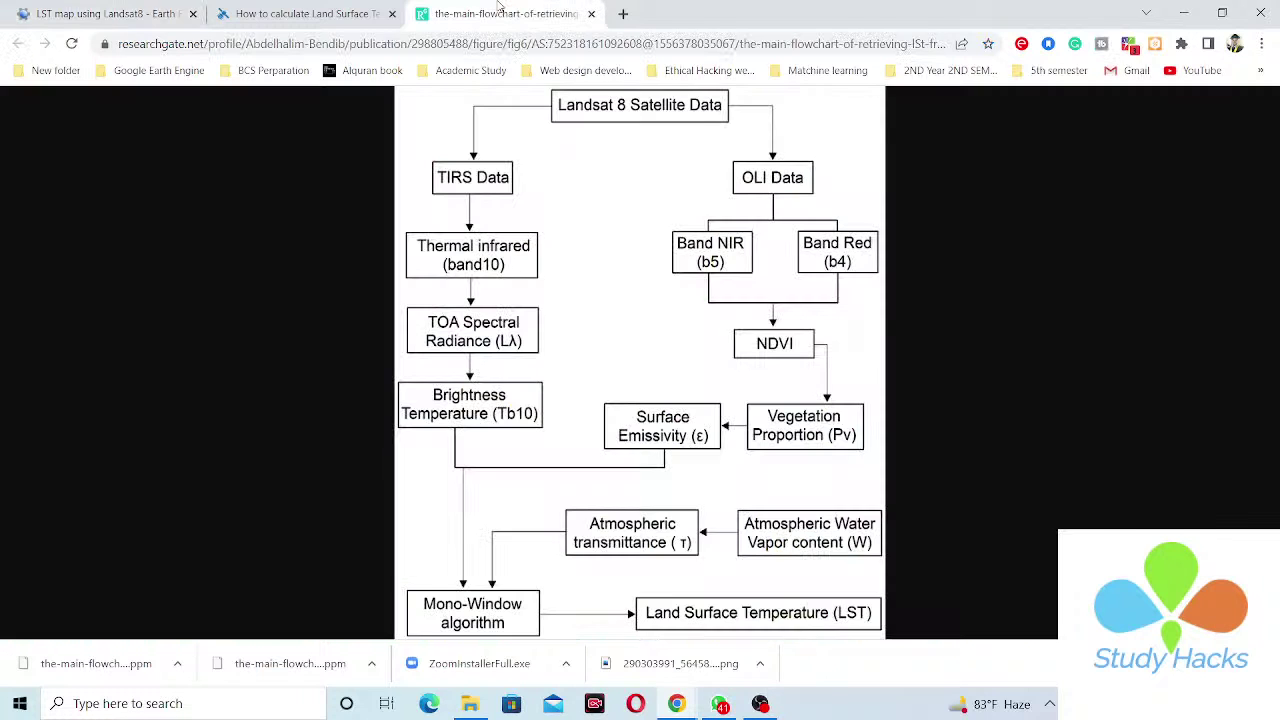
{"action": "key", "text": "ctrl+shift+Tab"}
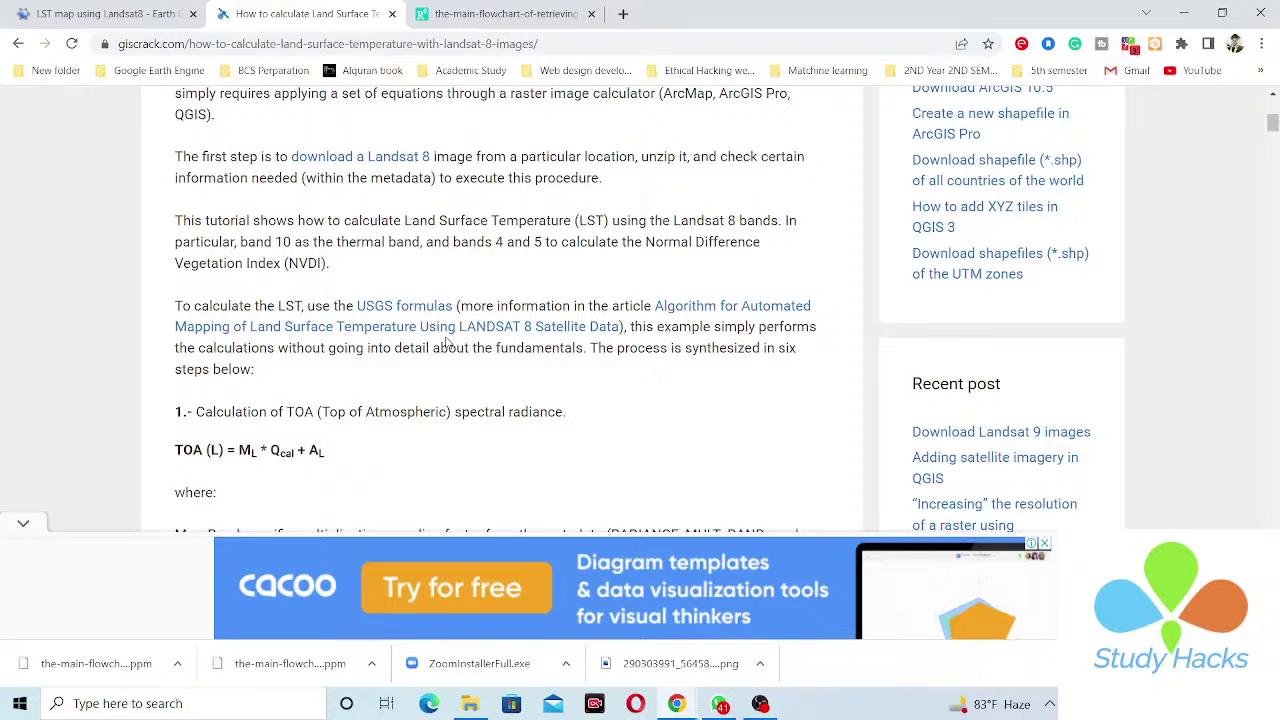
{"action": "scroll", "coordinate": [447, 343], "scroll_direction": "down", "scroll_amount": 5}
Return to Earth Engine, reveal the LST map script, skim it down to the legend code, and expand the map over the editor again
{"action": "left_click", "coordinate": [72, 12]}
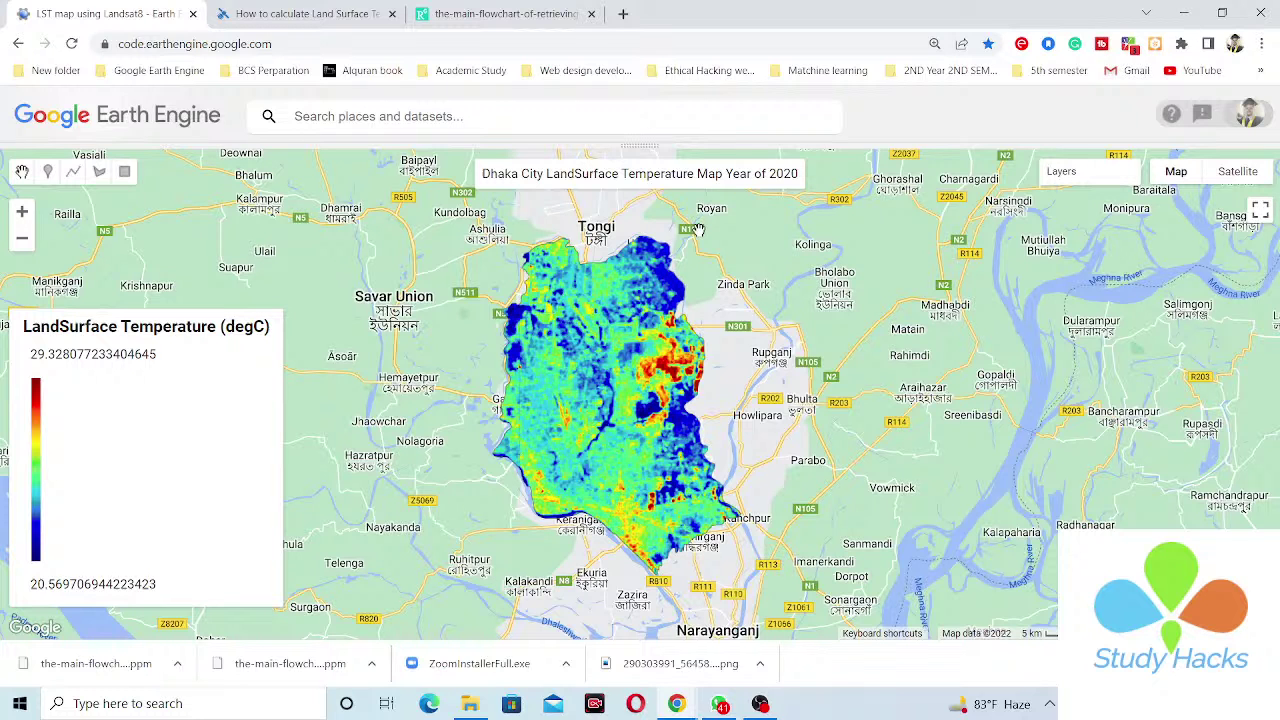
{"action": "left_click", "coordinate": [640, 147]}
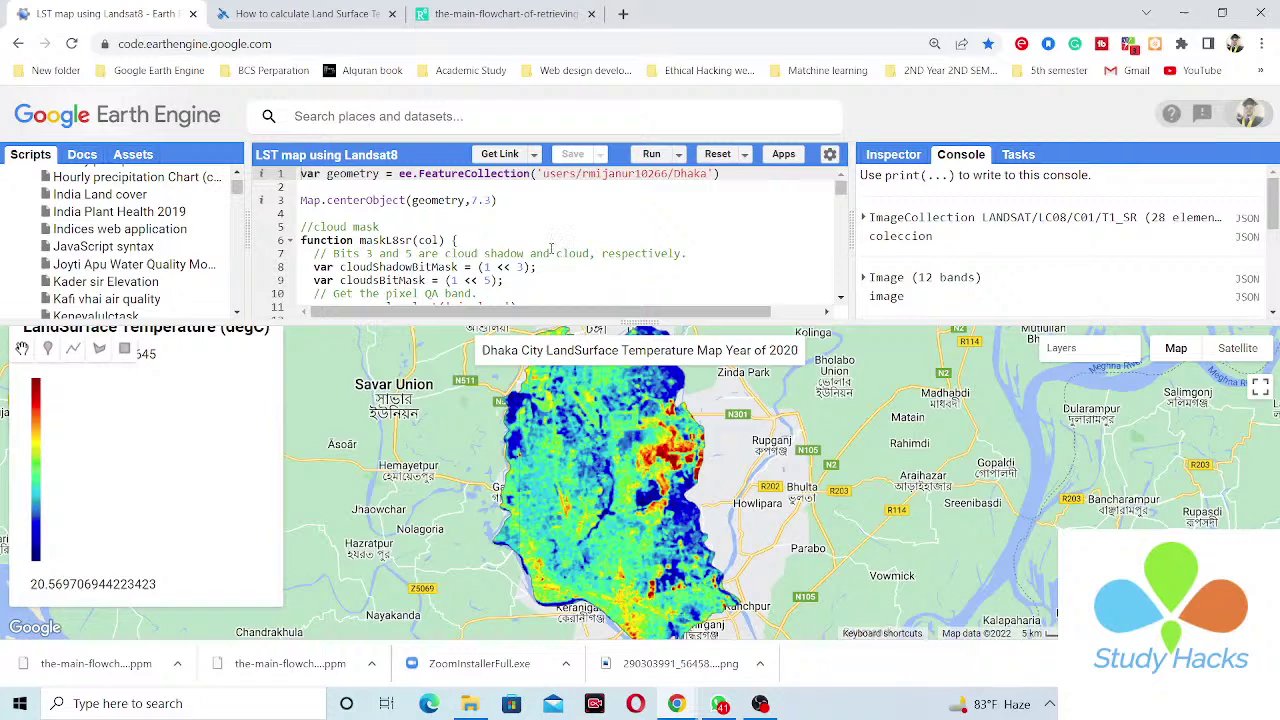
{"action": "scroll", "coordinate": [550, 248], "scroll_direction": "down", "scroll_amount": 20}
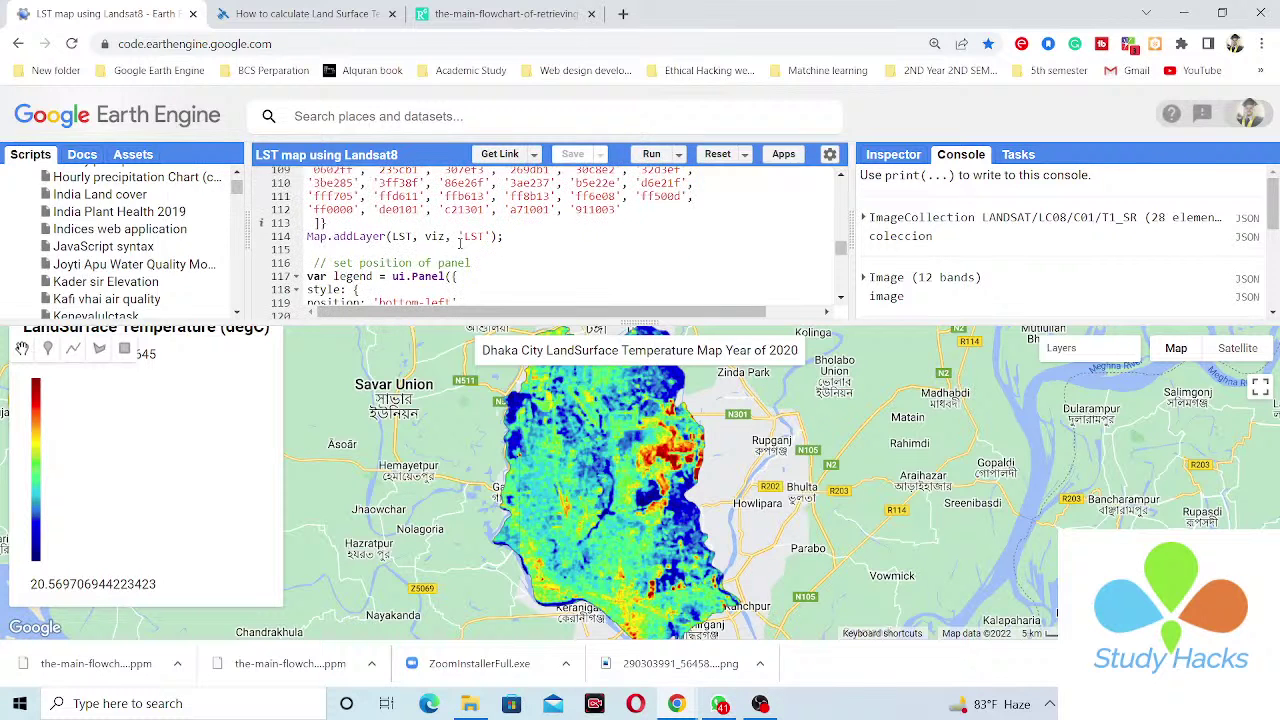
{"action": "scroll", "coordinate": [465, 245], "scroll_direction": "down", "scroll_amount": 15}
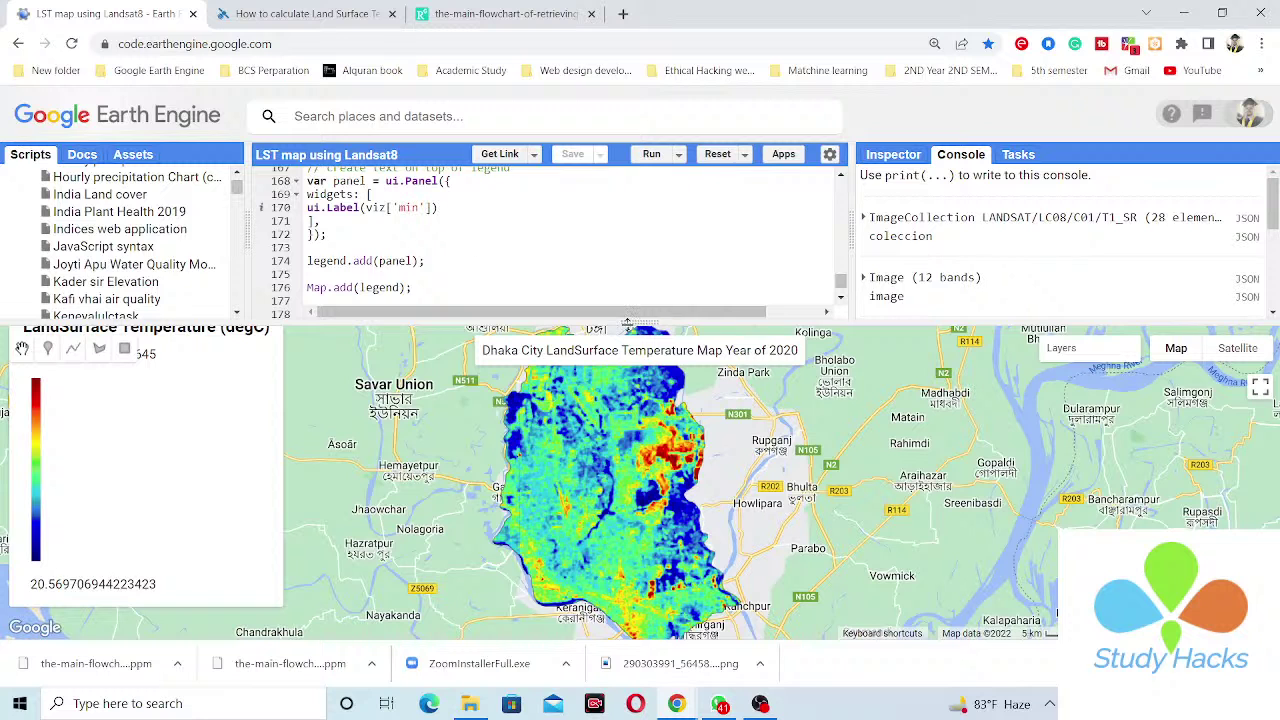
{"action": "left_click_drag", "start_coordinate": [627, 324], "coordinate": [604, 191]}
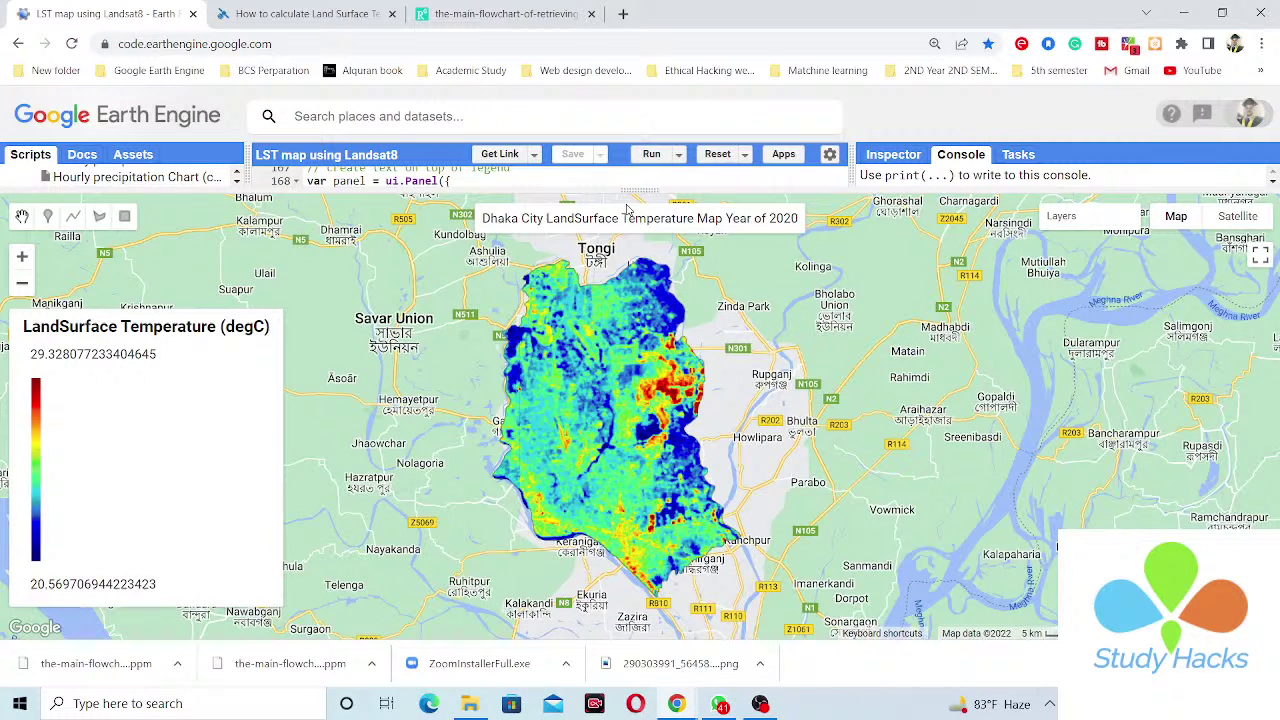
{"action": "left_click_drag", "start_coordinate": [638, 190], "coordinate": [639, 142]}
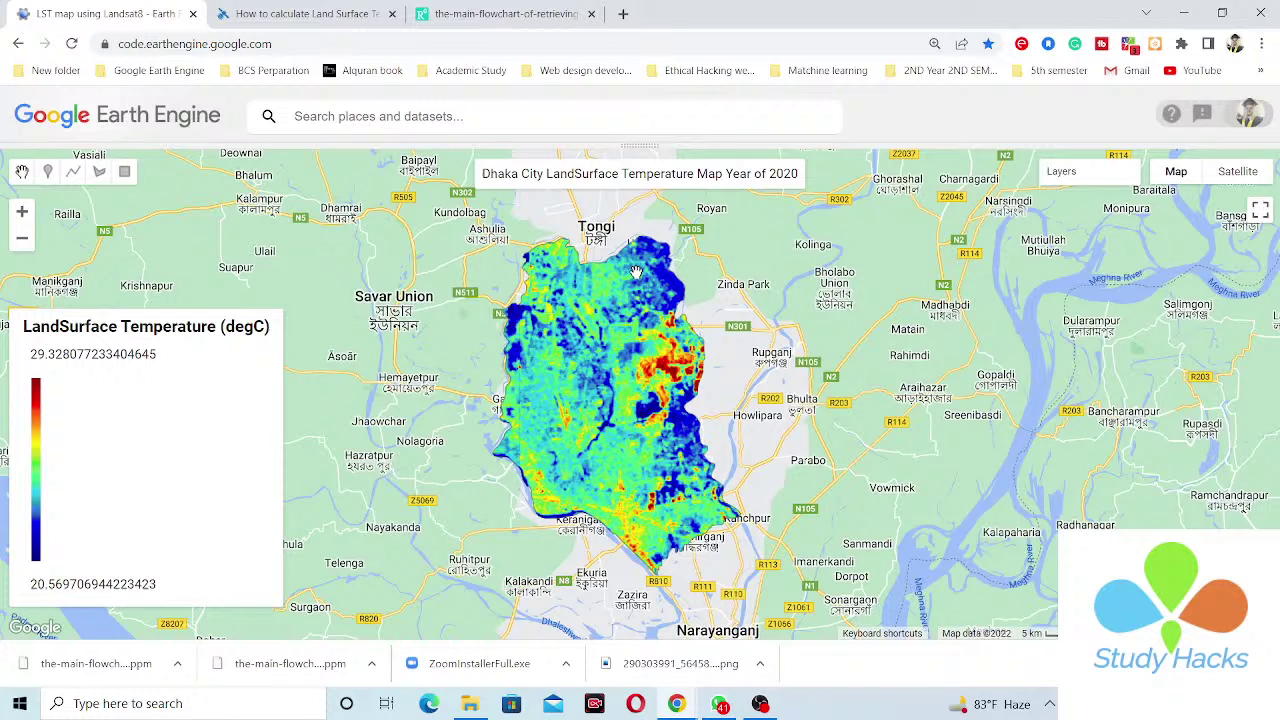
Compare the LST flowchart with the article's TOA radiance section and the Dhaka City temperature map
{"action": "left_click", "coordinate": [487, 13]}
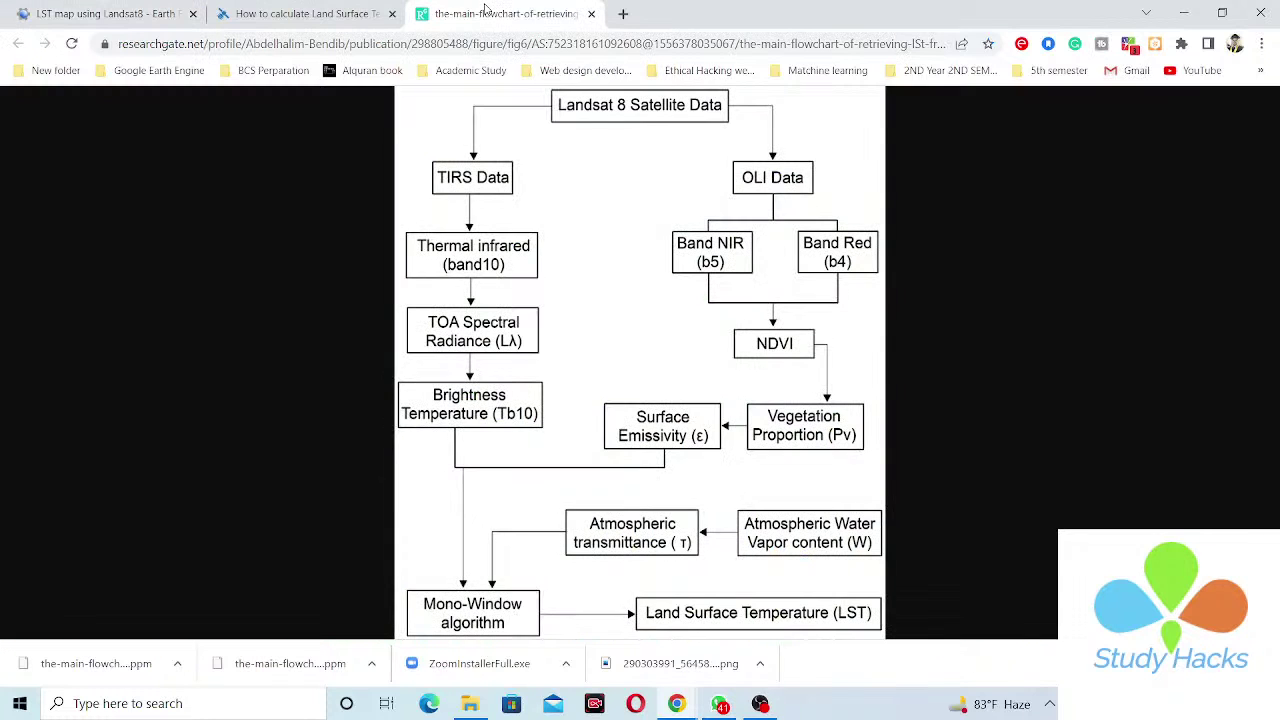
{"action": "left_click", "coordinate": [300, 13]}
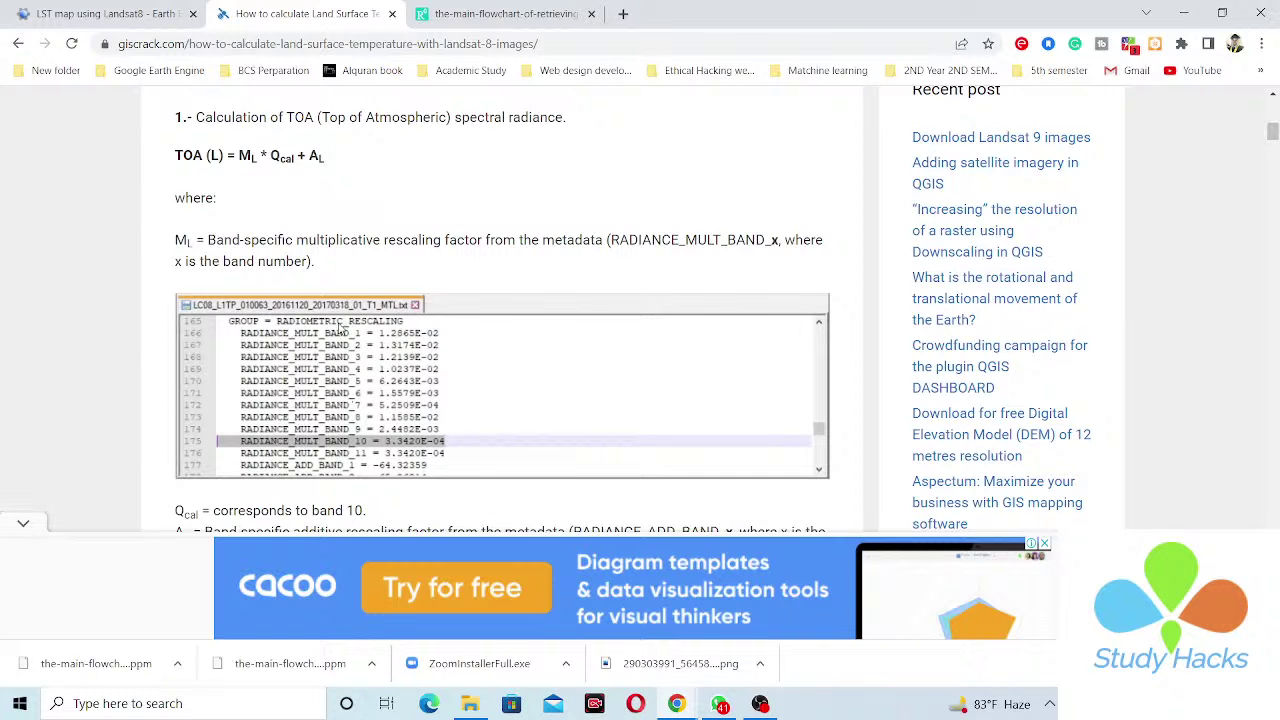
{"action": "left_click", "coordinate": [90, 13]}
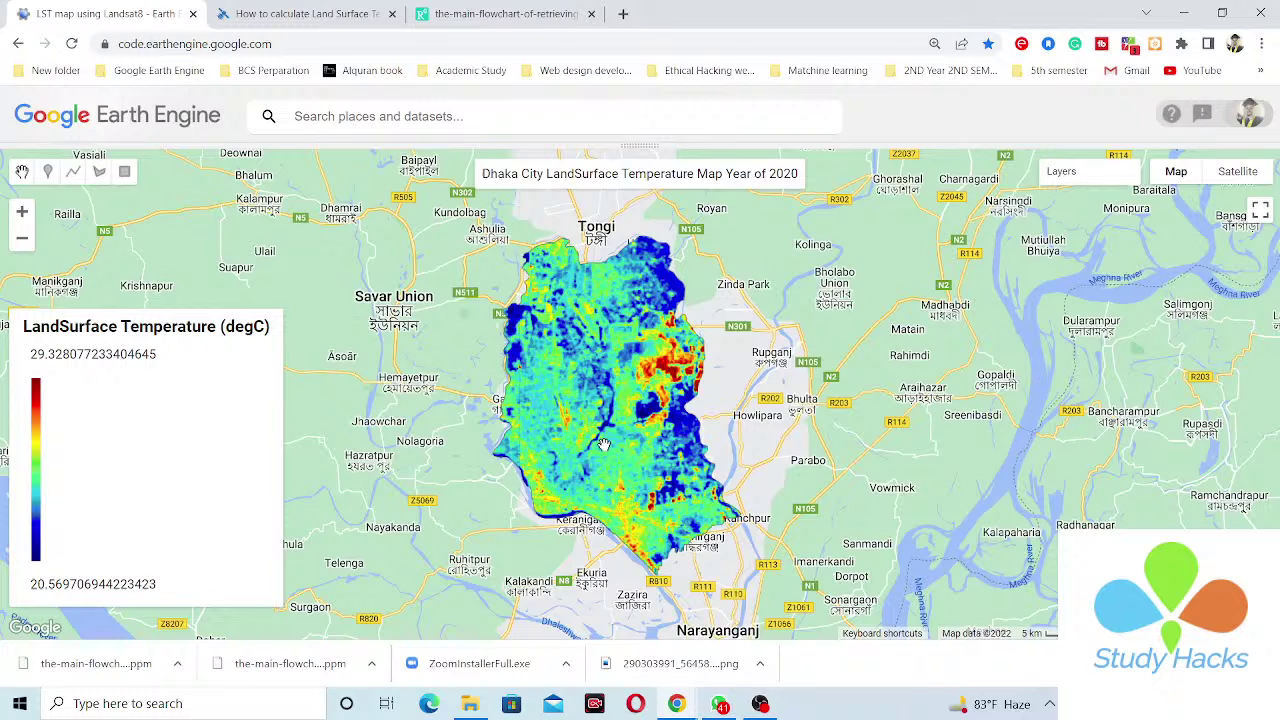
{"action": "left_click", "coordinate": [500, 13]}
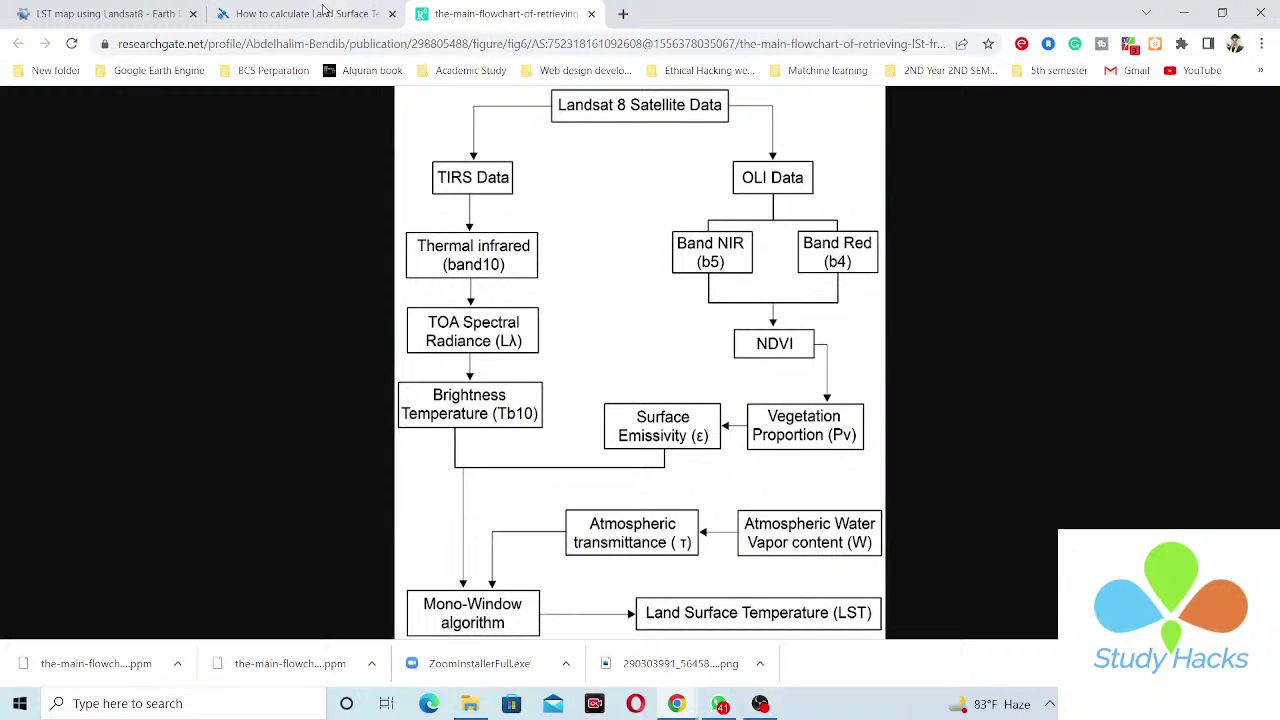
Review the article from the NDVI section to the resulting LST map, and return to the Dhaka City temperature map
{"action": "left_click", "coordinate": [323, 13]}
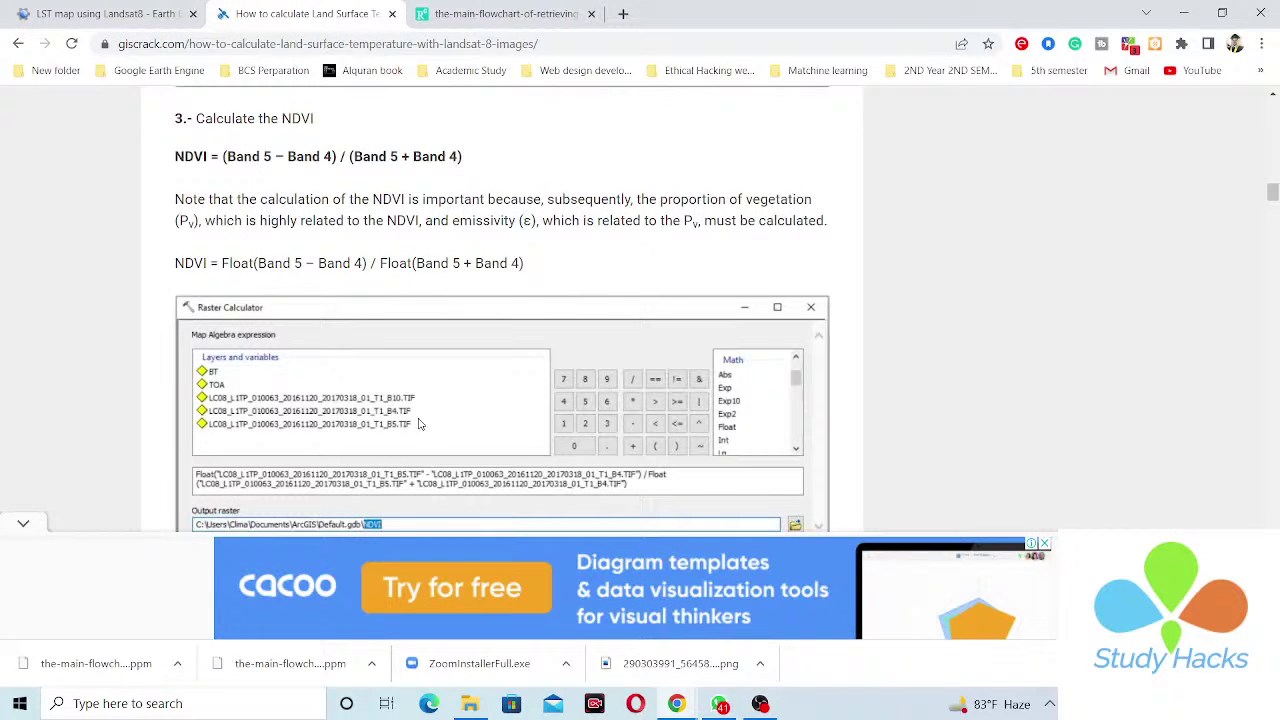
{"action": "scroll", "coordinate": [551, 330], "scroll_direction": "down", "scroll_amount": 10}
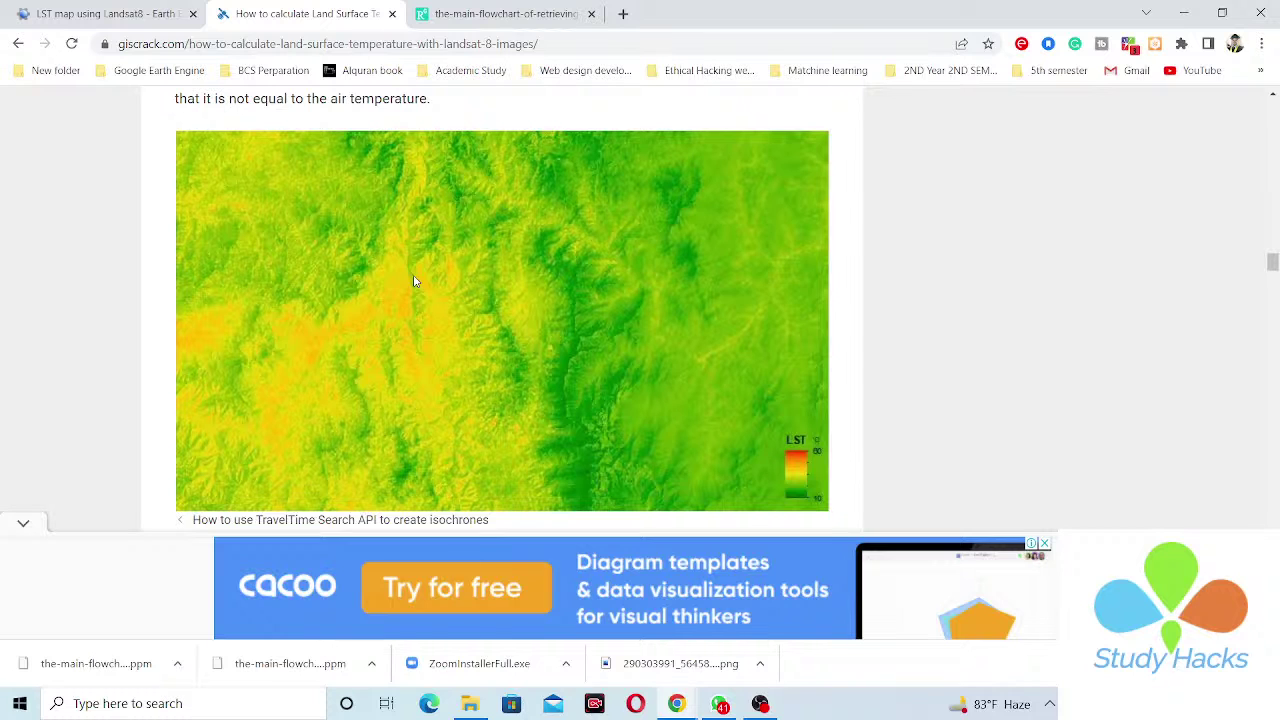
{"action": "scroll", "coordinate": [415, 281], "scroll_direction": "up", "scroll_amount": 3}
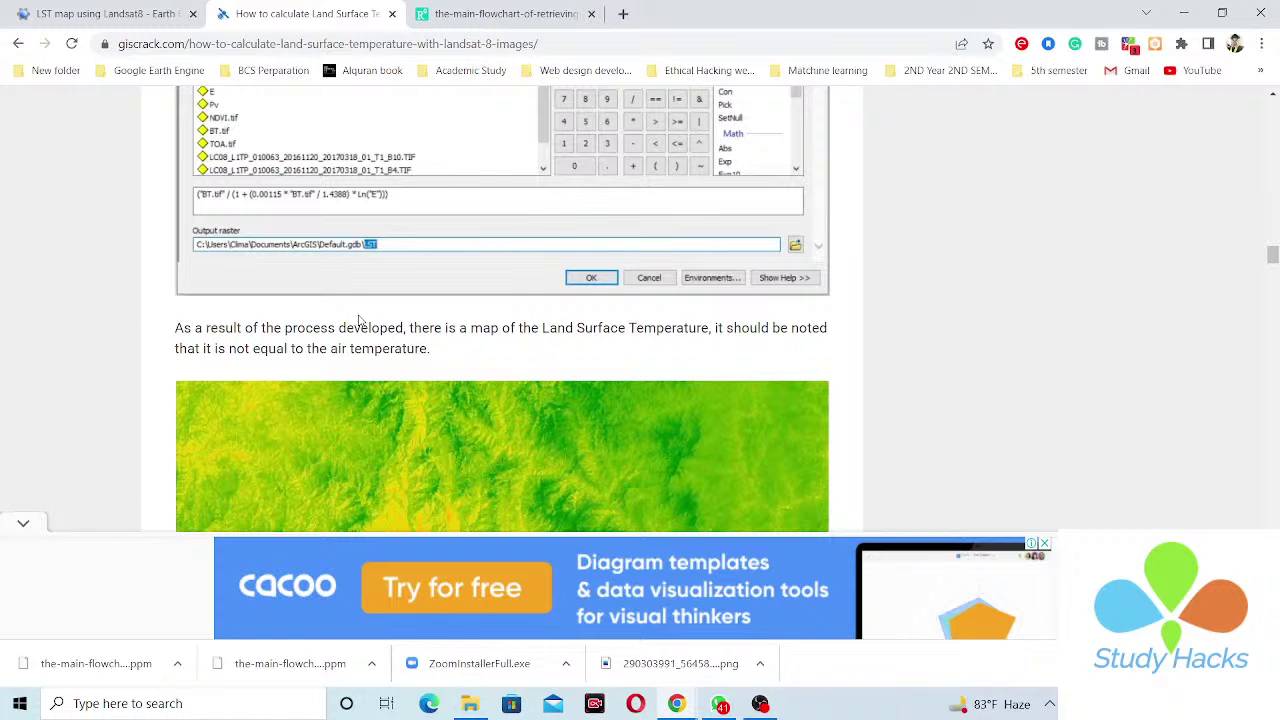
{"action": "key", "text": "ctrl+shift+Tab"}
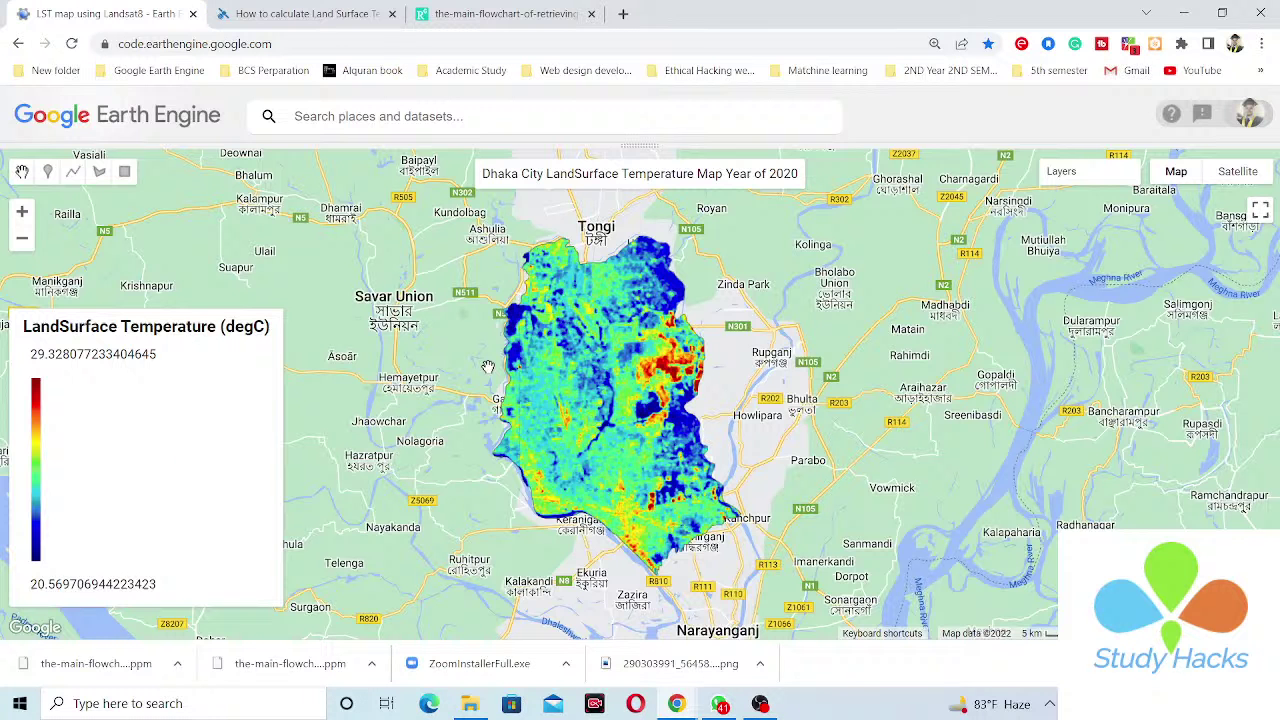